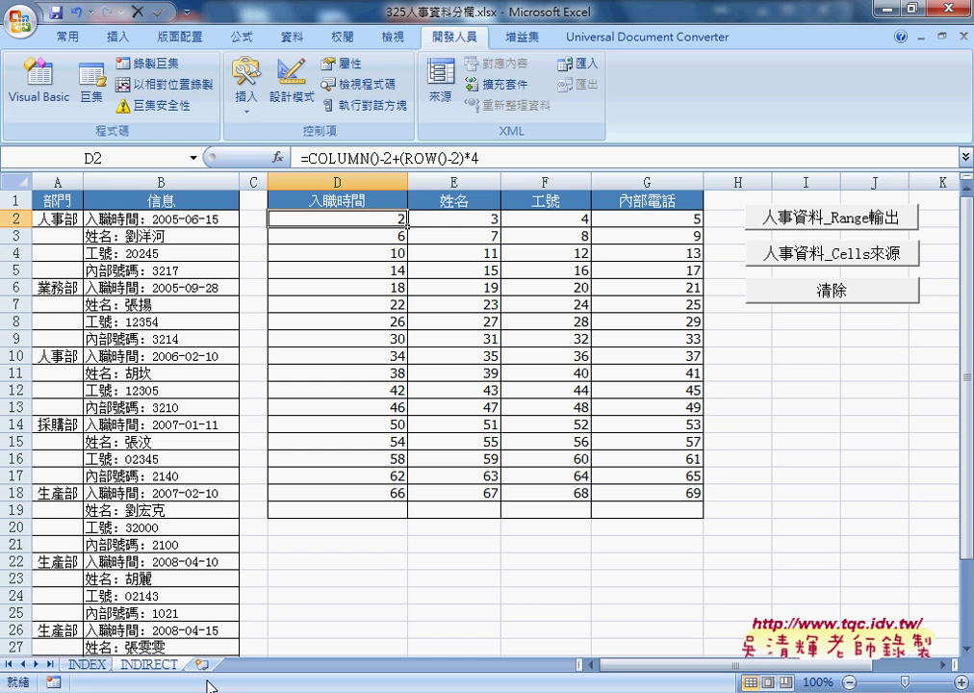
Copy the INDEX sheet to after INDIRECT and rename the copy OFFSET
key("ctrl+shift+Page_Down")
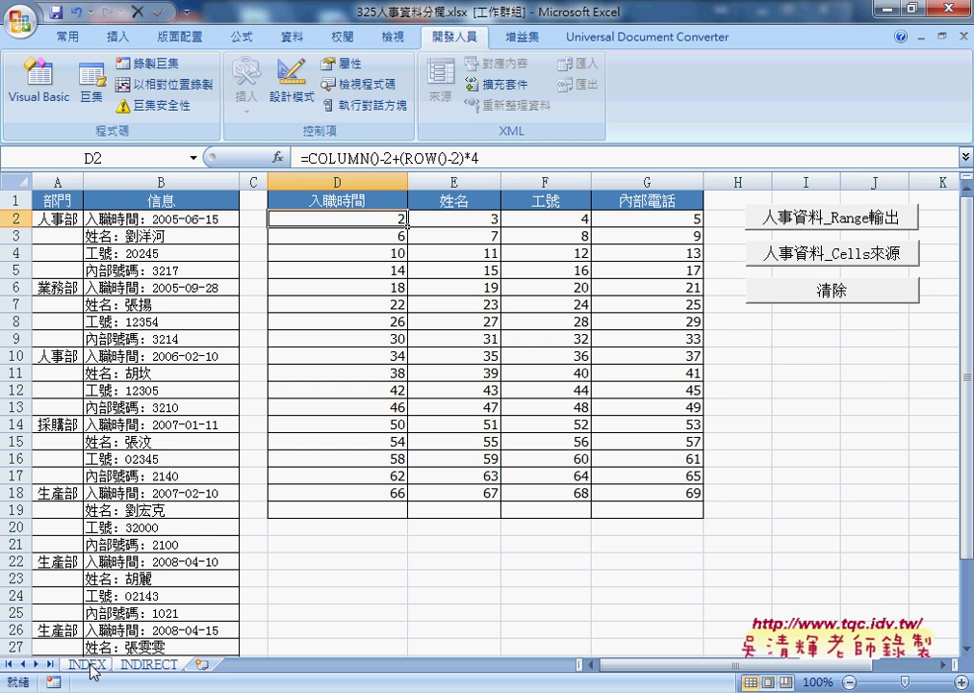
left_click(88, 664)
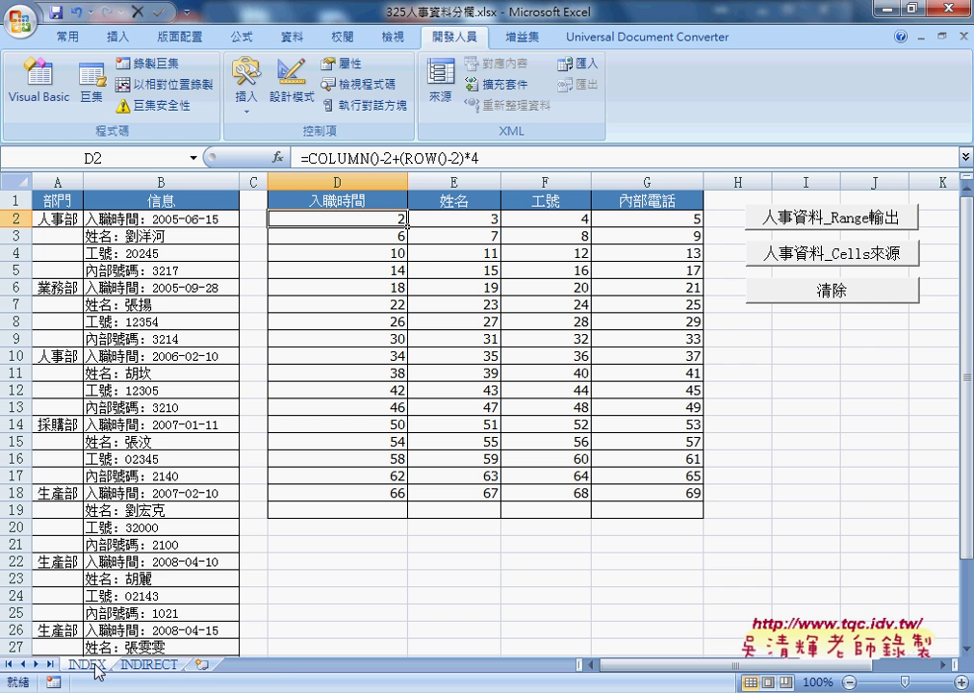
left_click_drag(199, 660, 208, 662)
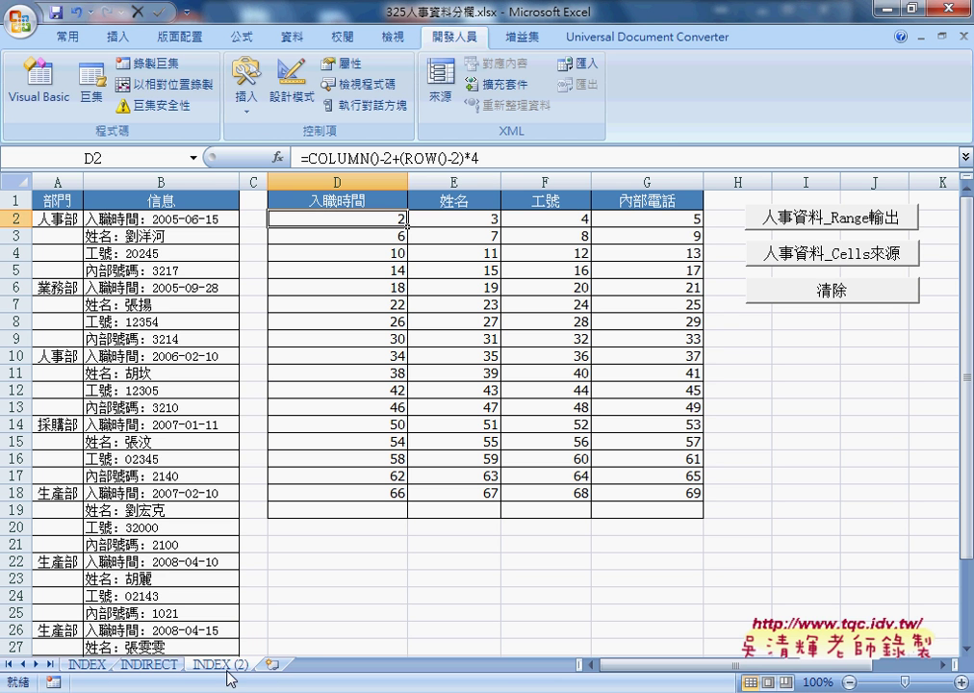
double_click(222, 664)
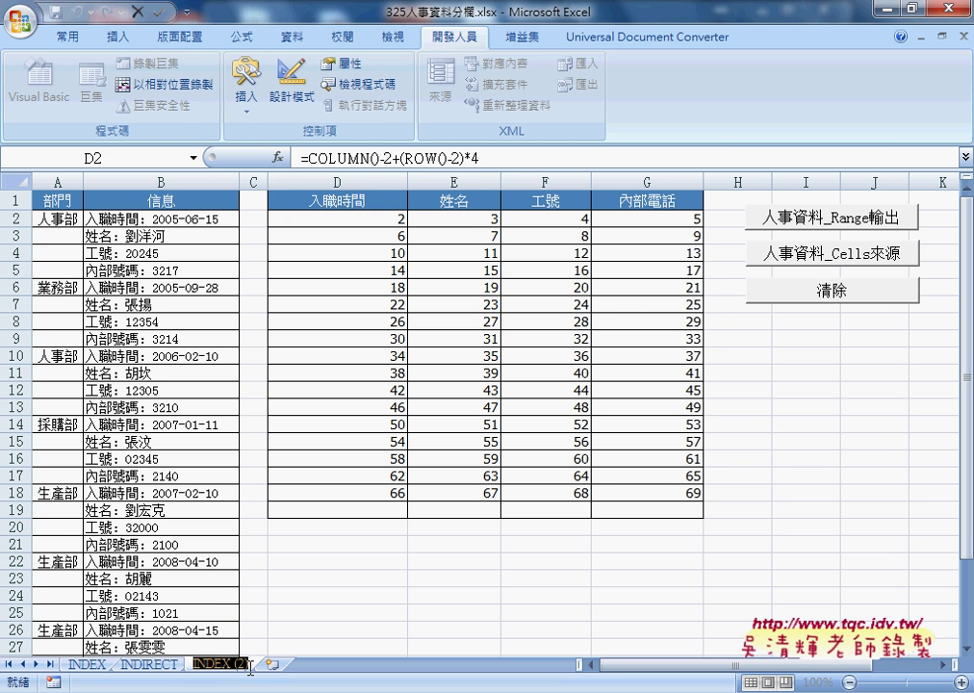
key("Return")
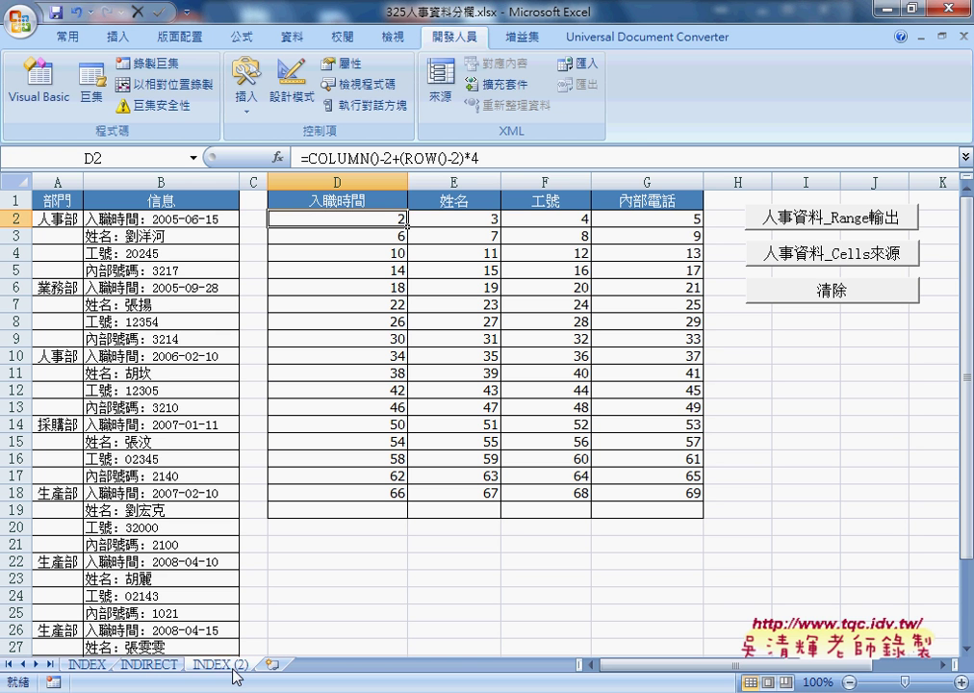
double_click(246, 665)
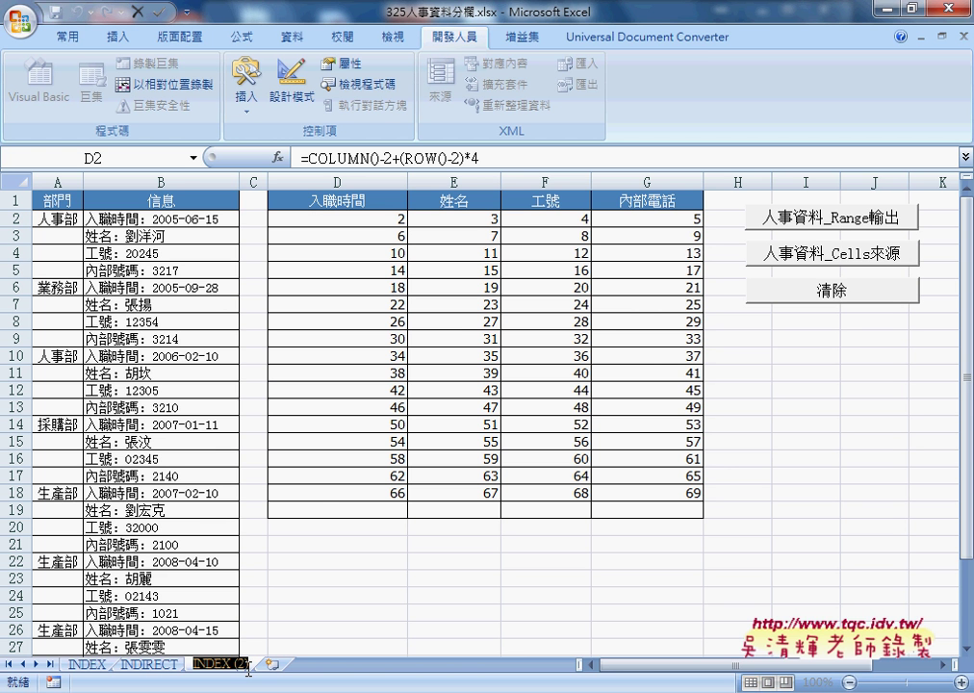
type("C")
type("FFS")
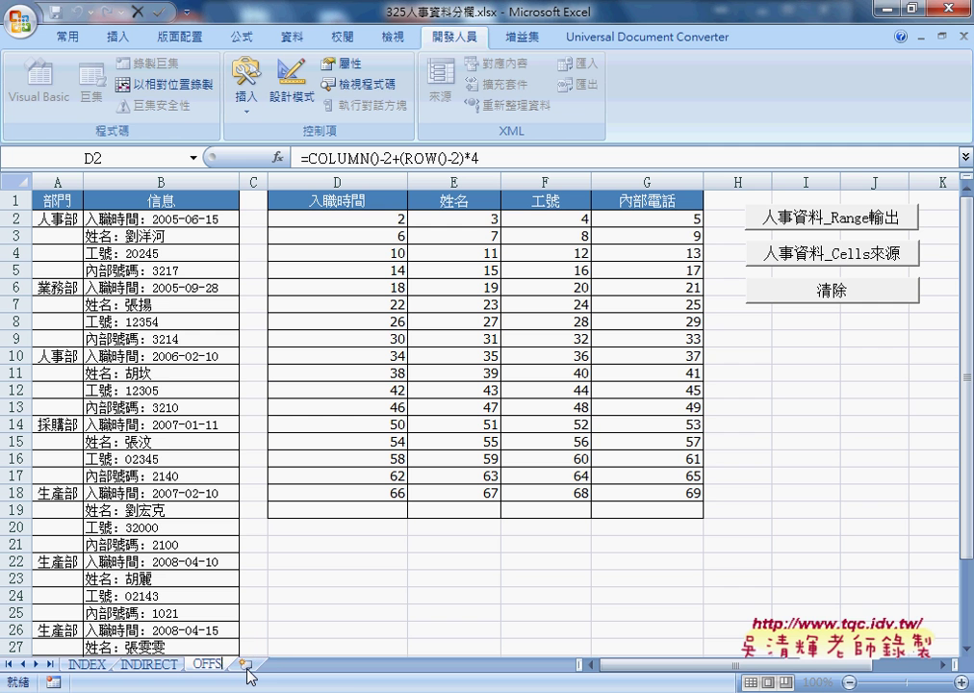
type("ET")
key("Return")
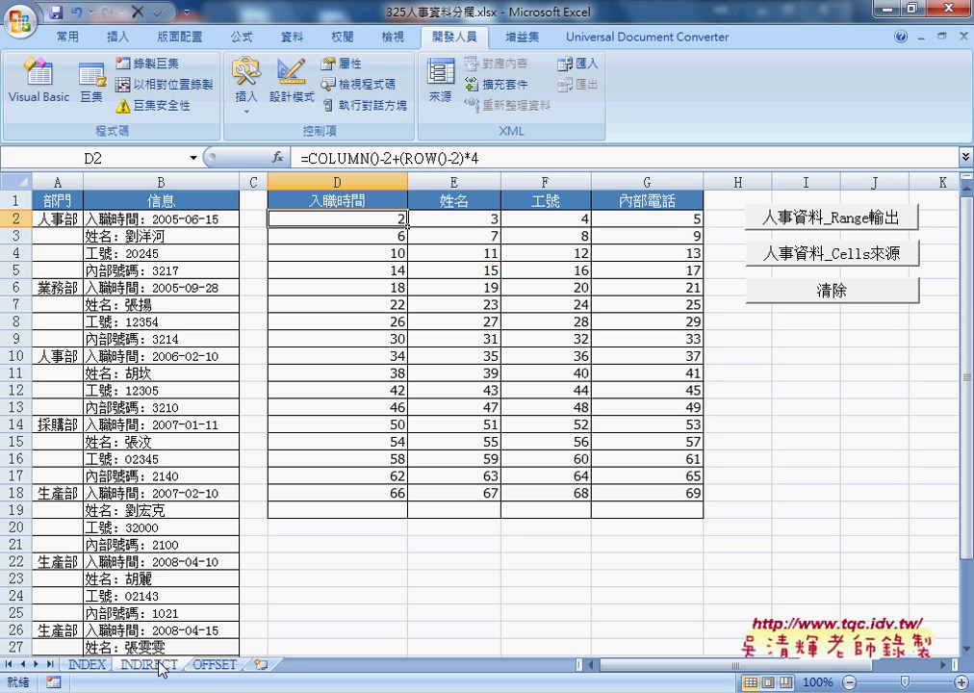
left_click(333, 528)
left_click(277, 156)
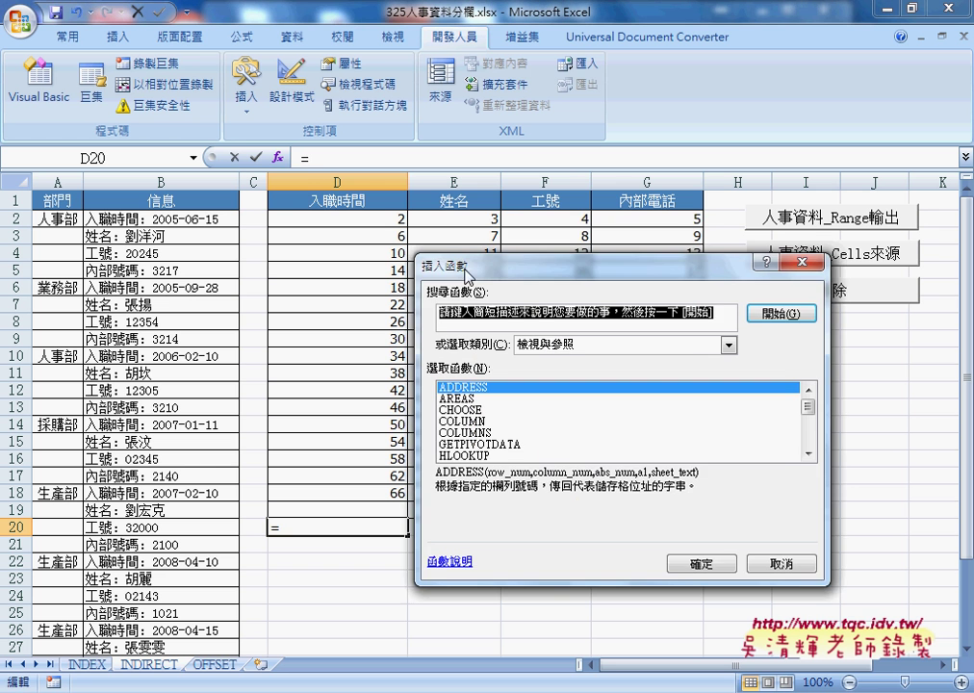
mouse_move(554, 274)
left_mouse_down()
mouse_move(544, 255)
mouse_move(433, 190)
left_mouse_up()
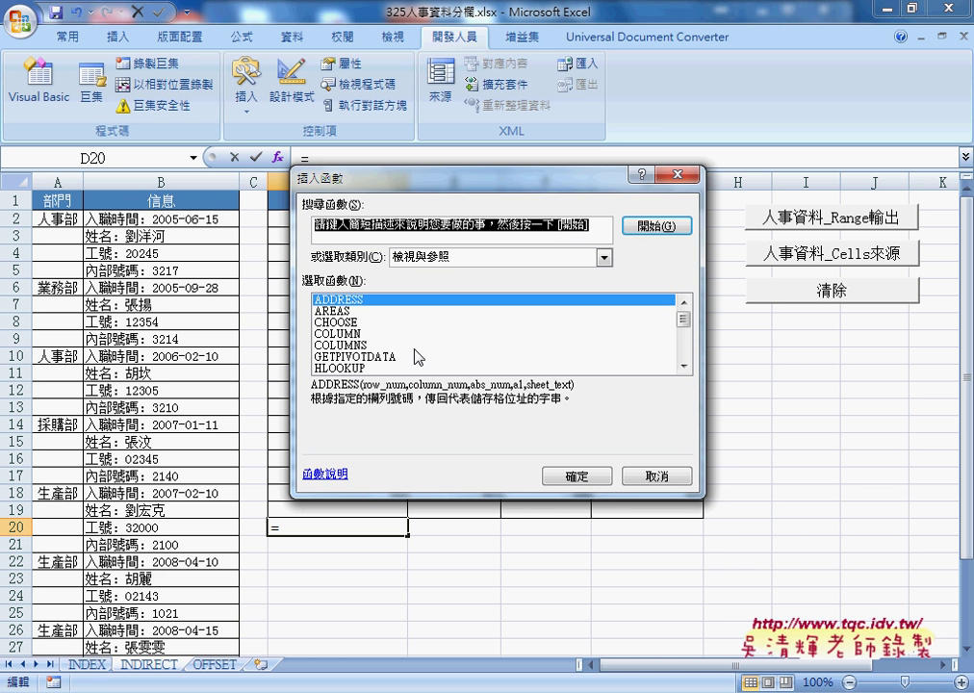
double_click(683, 366)
left_click(683, 366)
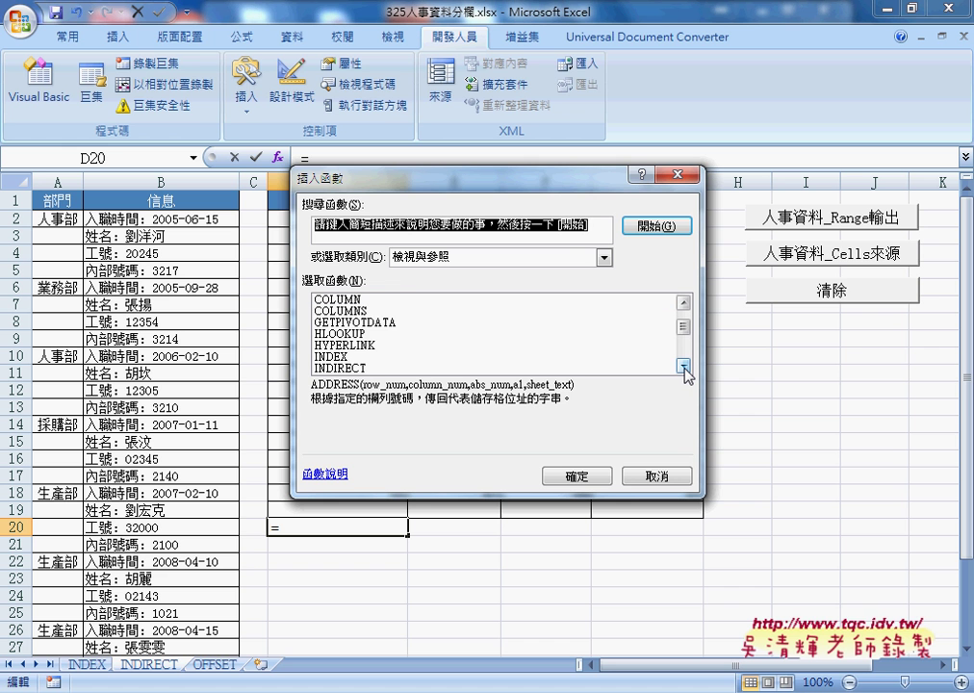
left_click(683, 366)
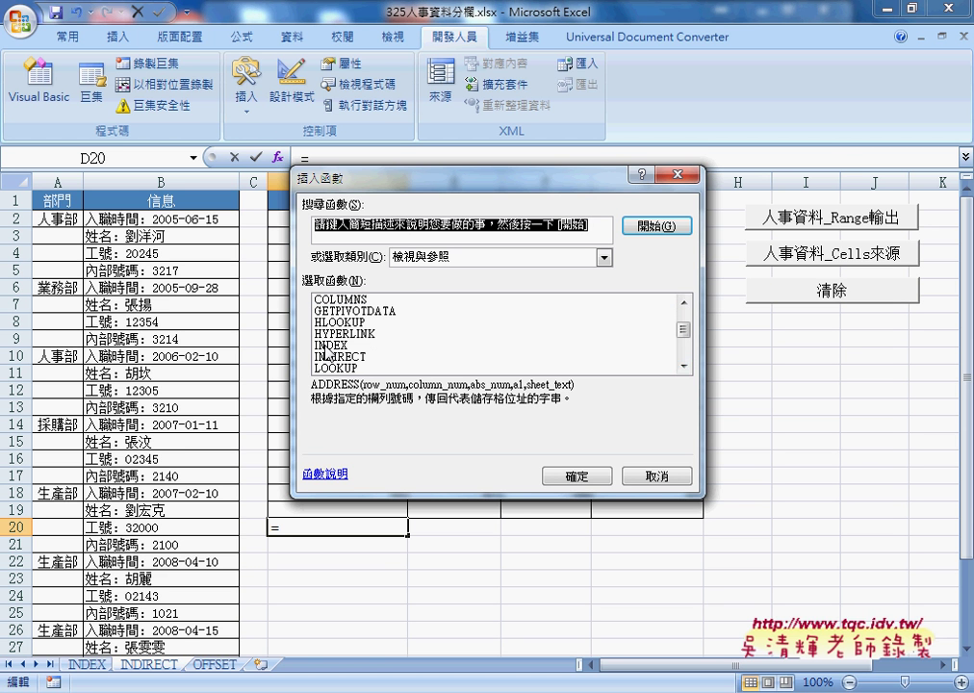
left_click(457, 345)
left_click(457, 356)
left_click(683, 365)
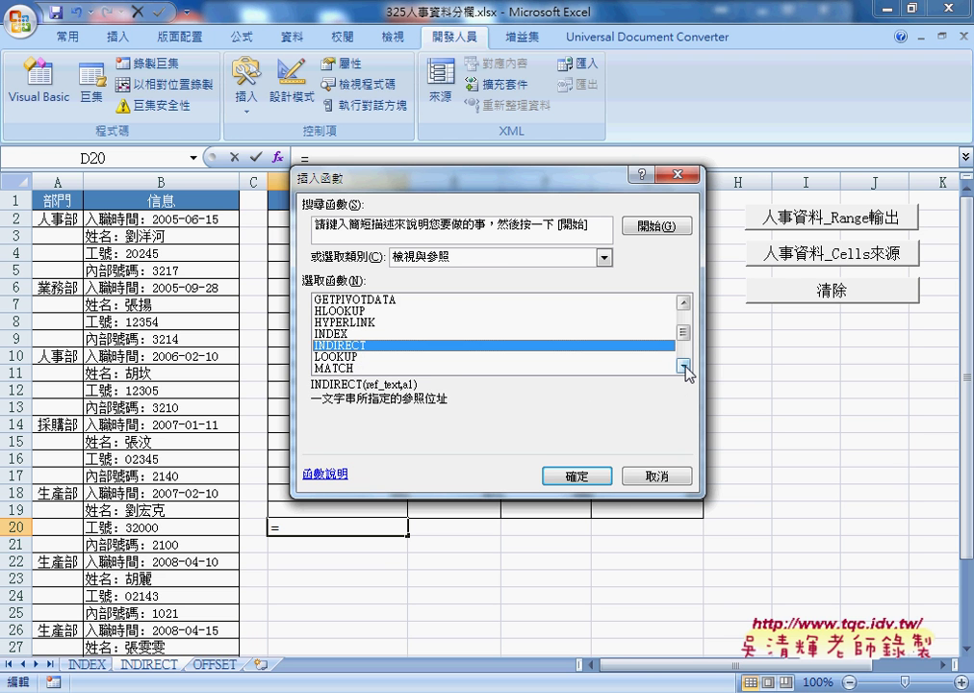
double_click(683, 365)
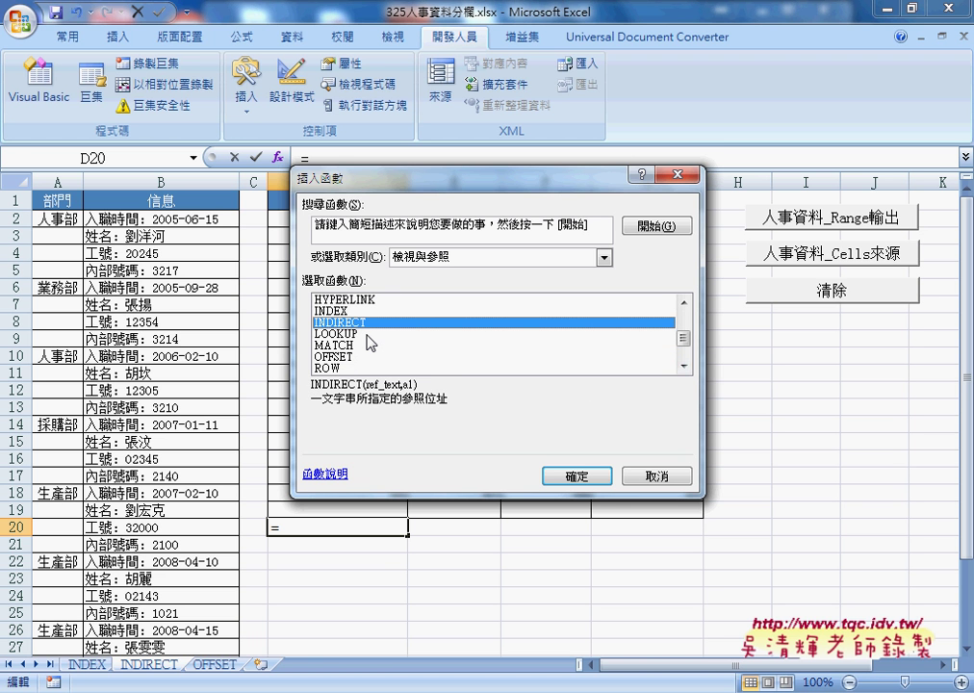
left_click(377, 345)
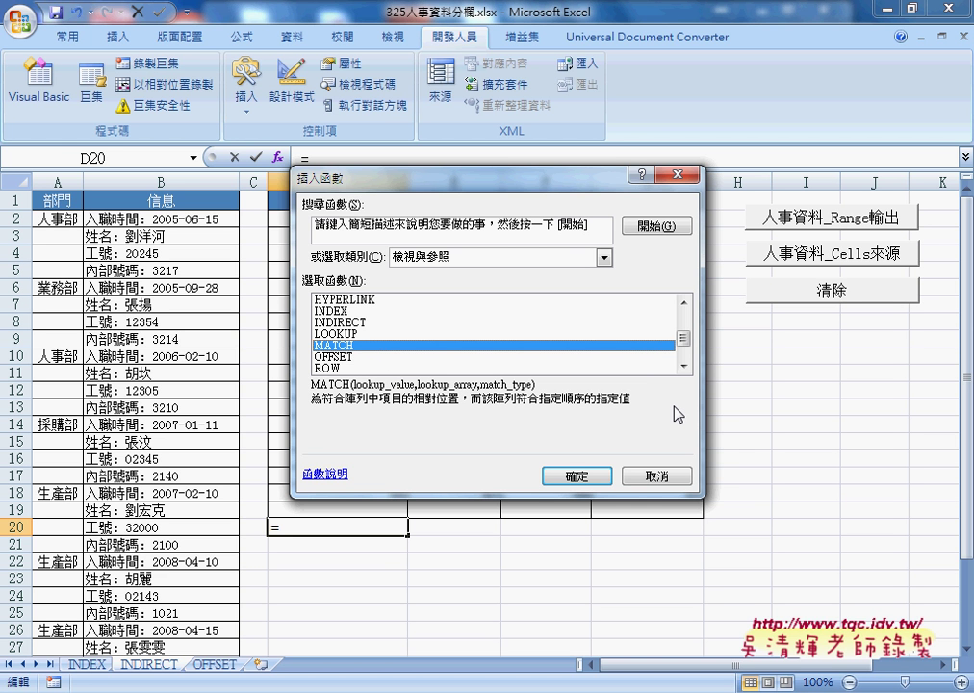
left_click(339, 322)
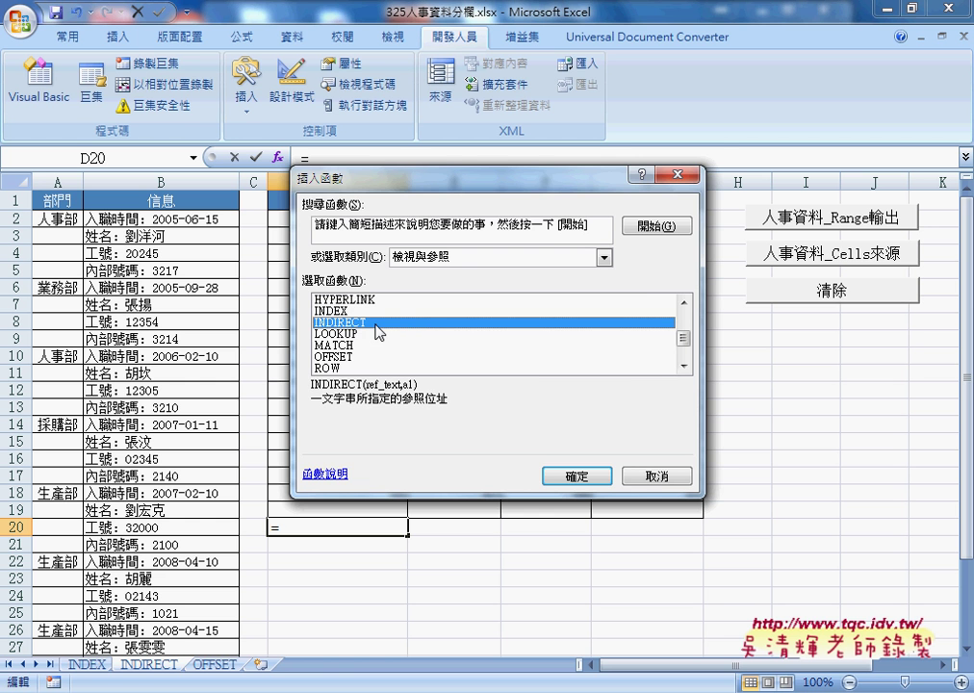
left_click(664, 478)
Cut D2's existing COLUMN/ROW formula out of the formula bar
left_click(380, 221)
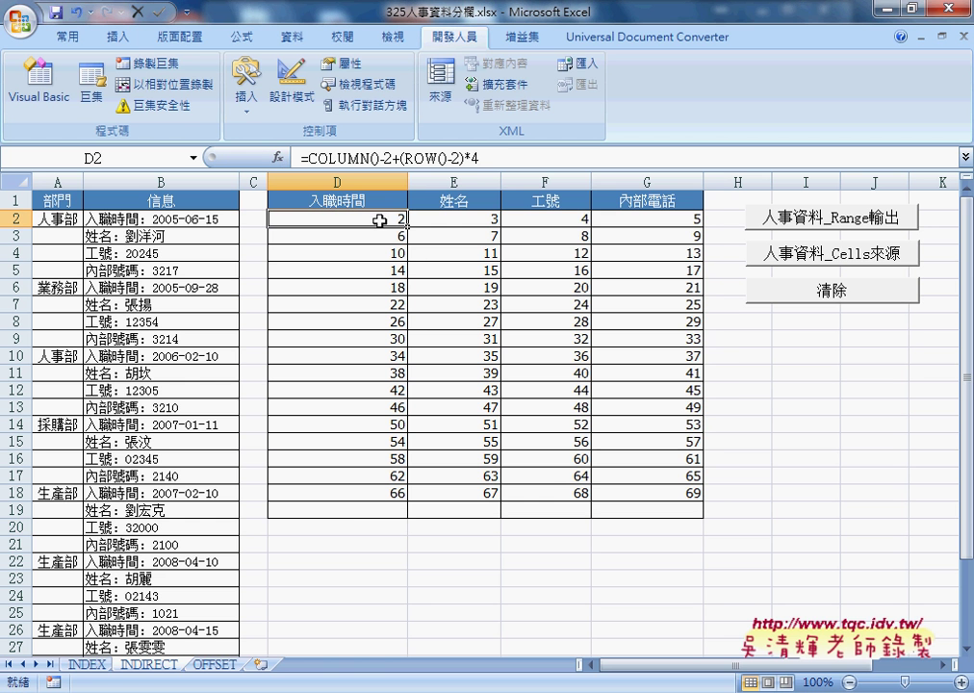
left_click_drag(309, 156, 476, 157)
right_click(449, 159)
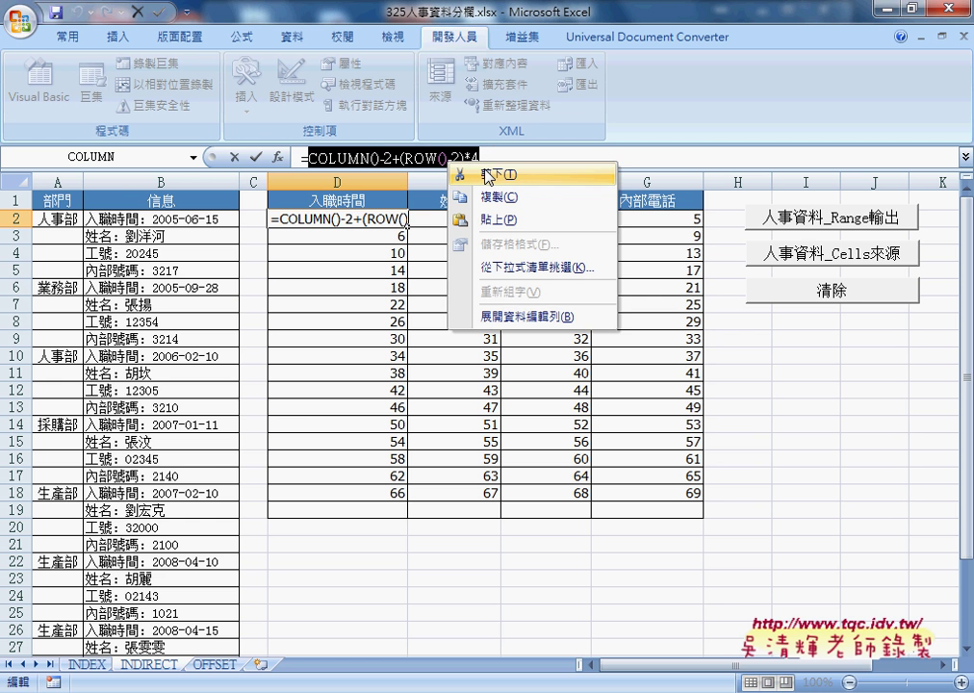
left_click(488, 176)
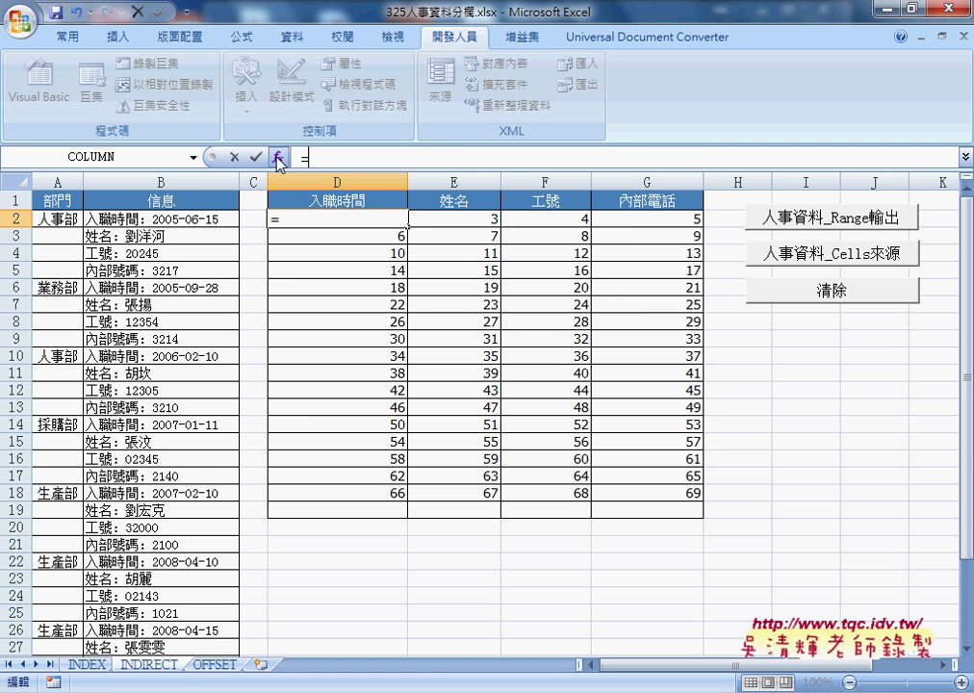
Insert the INDIRECT function into D2 through the function picker
left_click(278, 157)
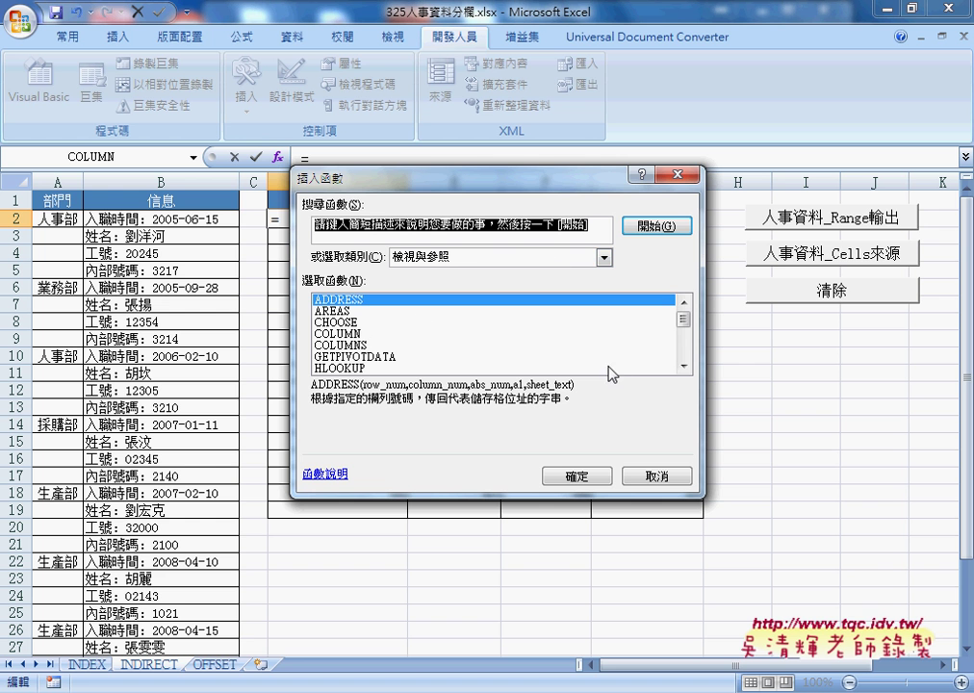
left_click(683, 366)
left_click(683, 366)
left_click(682, 367)
left_click(682, 366)
left_click(682, 366)
left_click(682, 366)
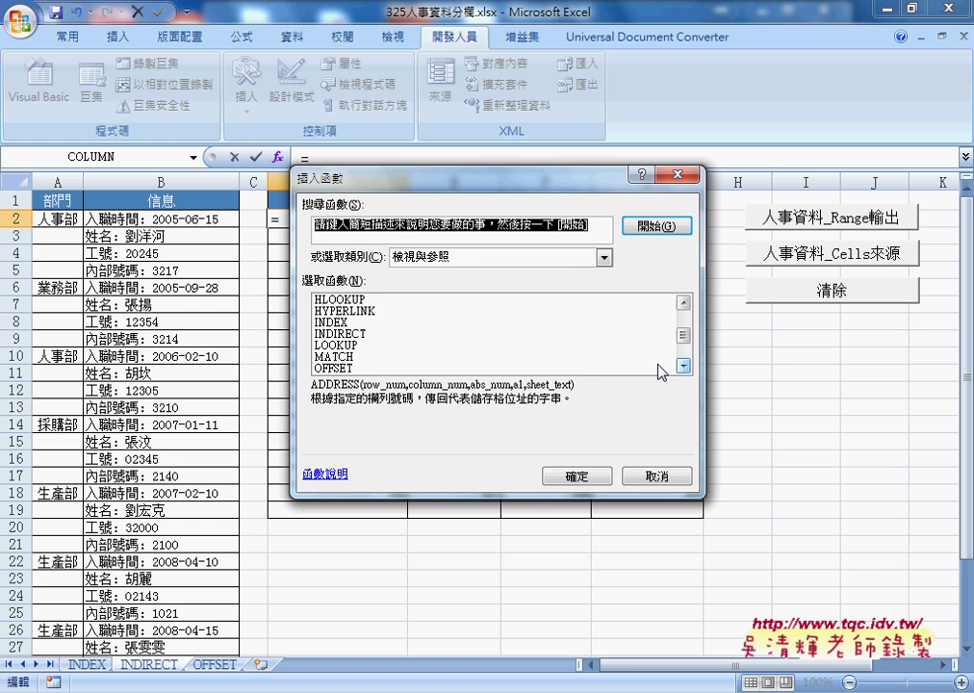
left_click(366, 334)
left_click(575, 475)
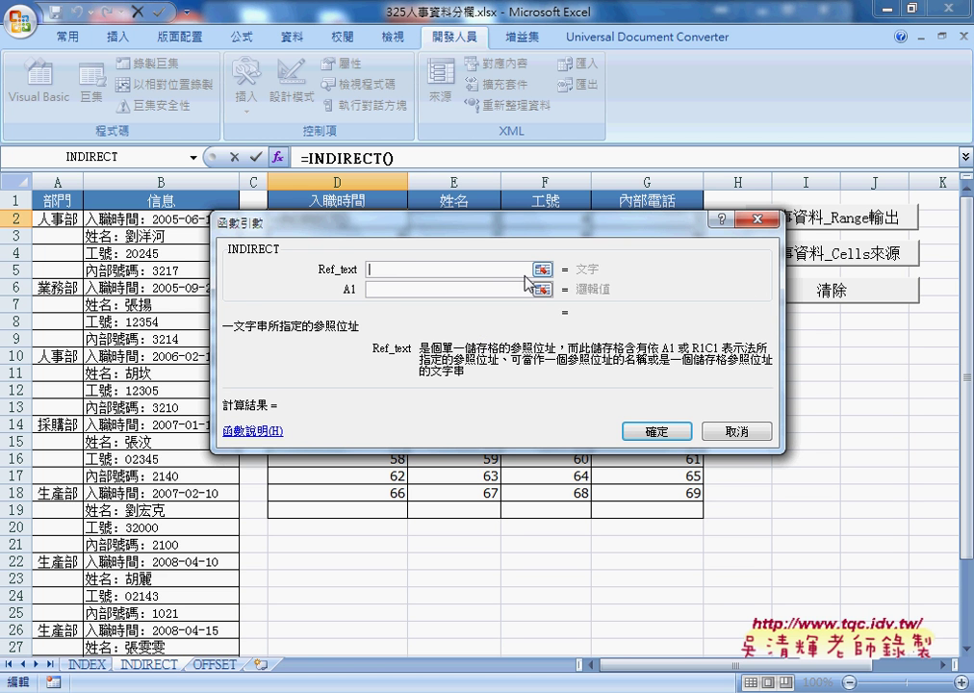
Enter "B"&COLUMN()-2+(ROW()-2)*4 as Ref_text and annotate its B2 result preview
type("\"\"")
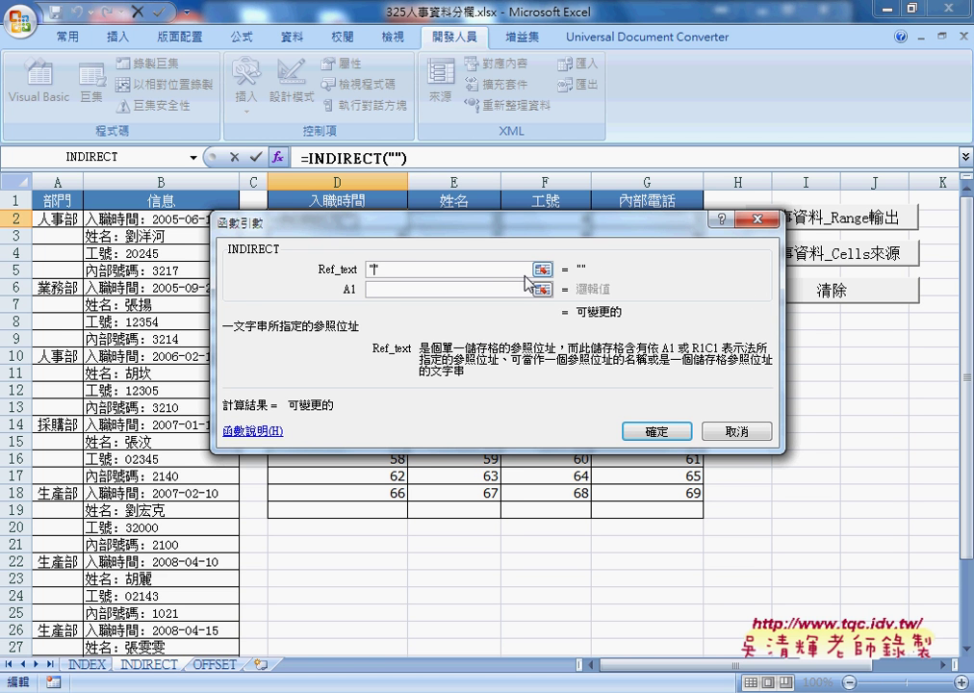
type("B")
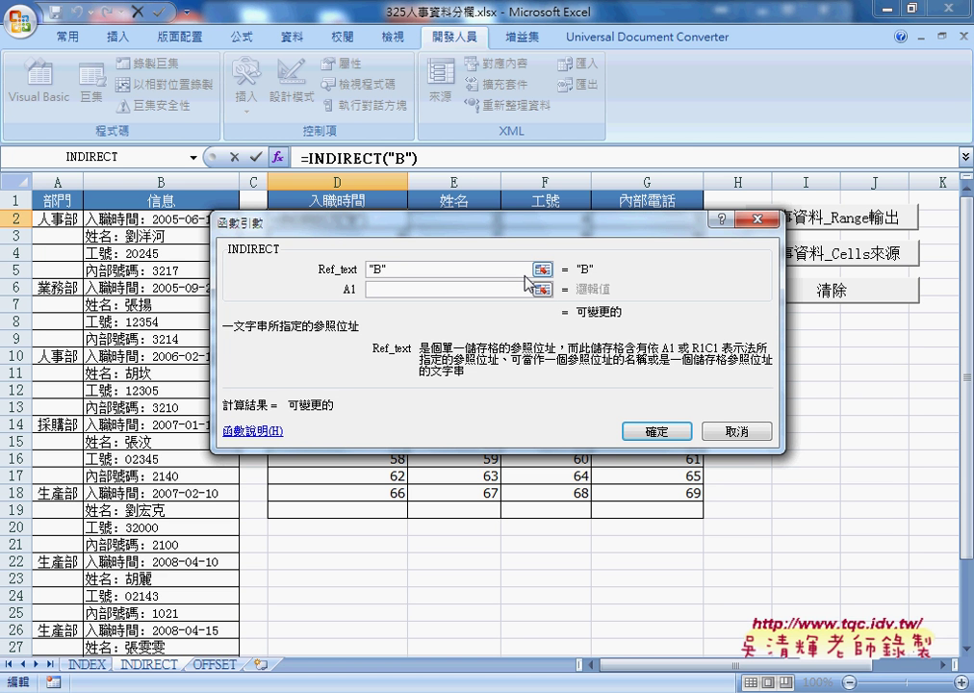
type("&")
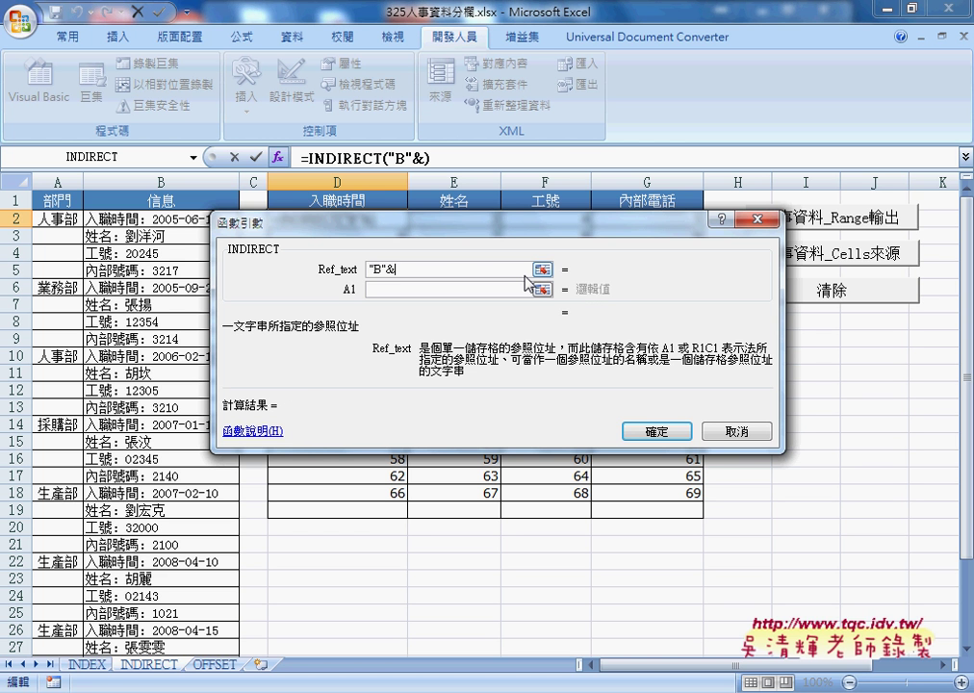
type("COLUMN()-2+(ROW()-2)*4")
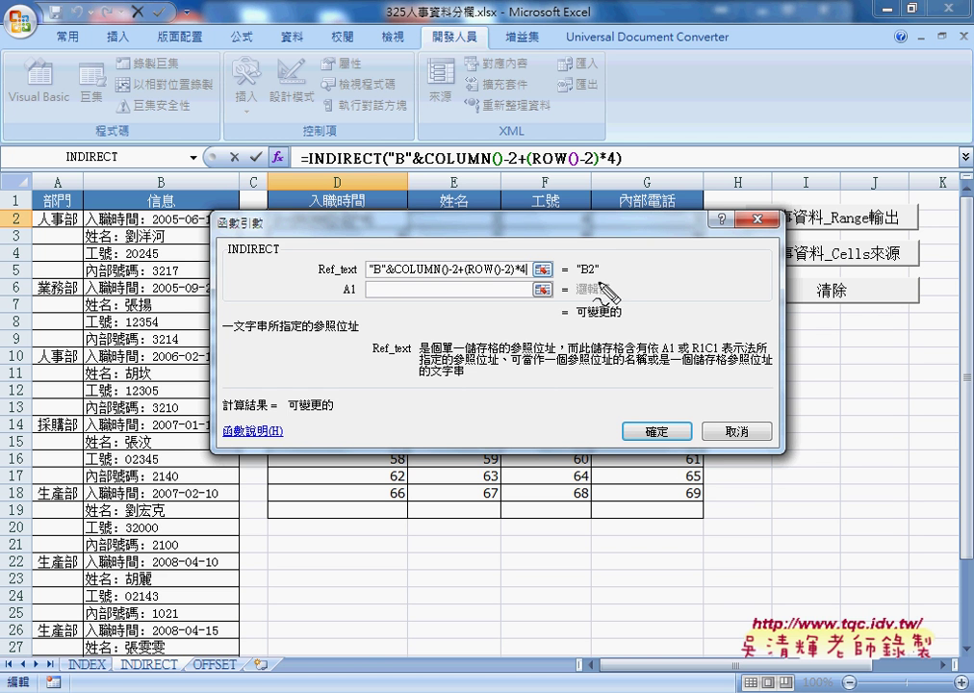
left_click_drag(604, 256, 608, 281)
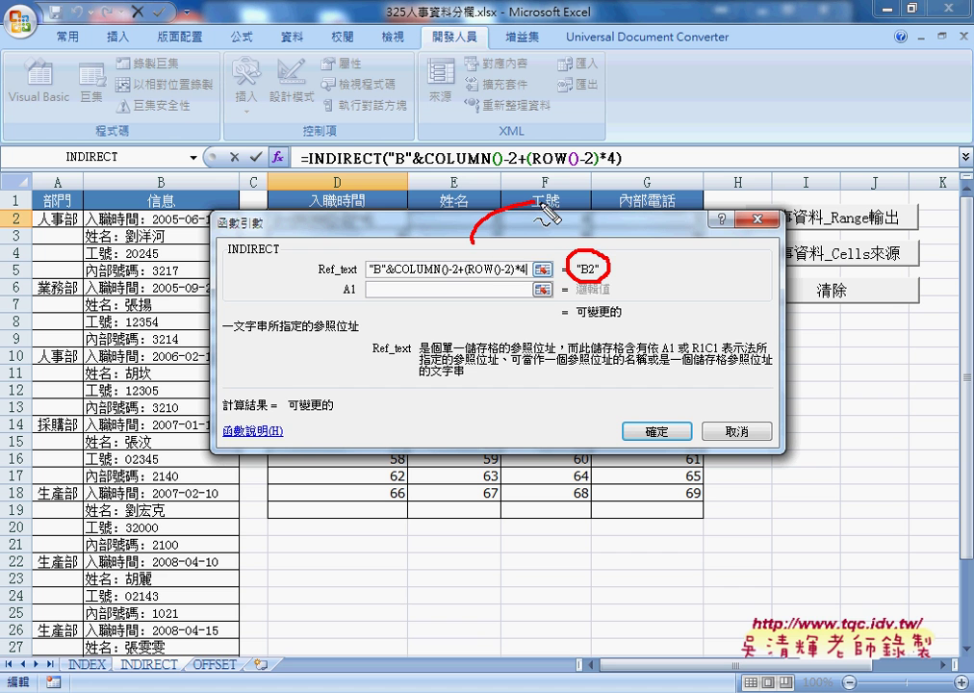
left_click_drag(471, 243, 589, 252)
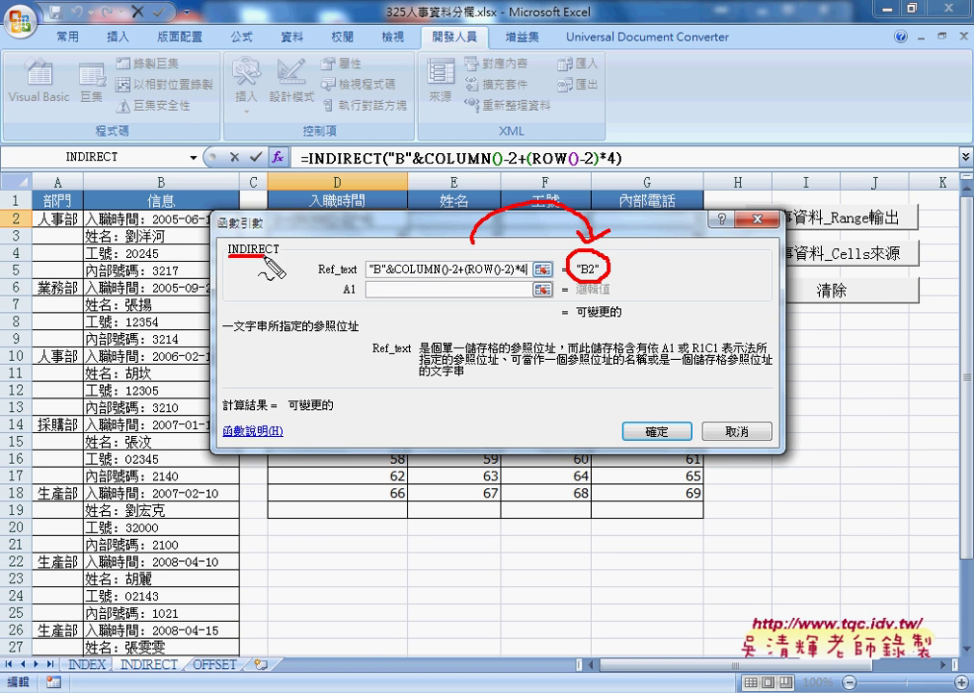
left_click_drag(229, 255, 265, 256)
left_click_drag(106, 229, 248, 214)
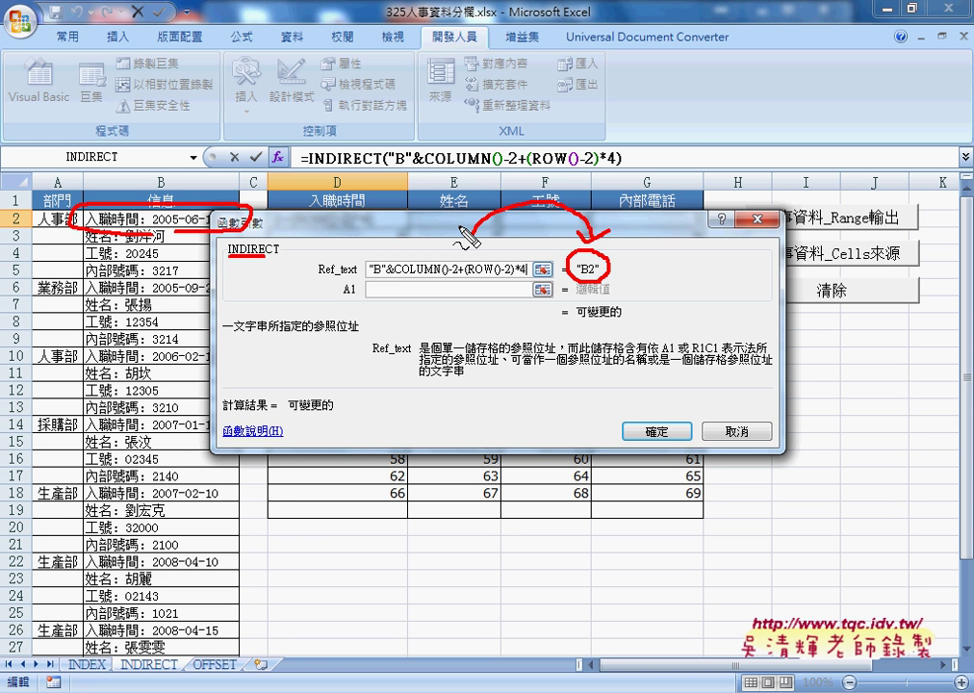
key("Escape")
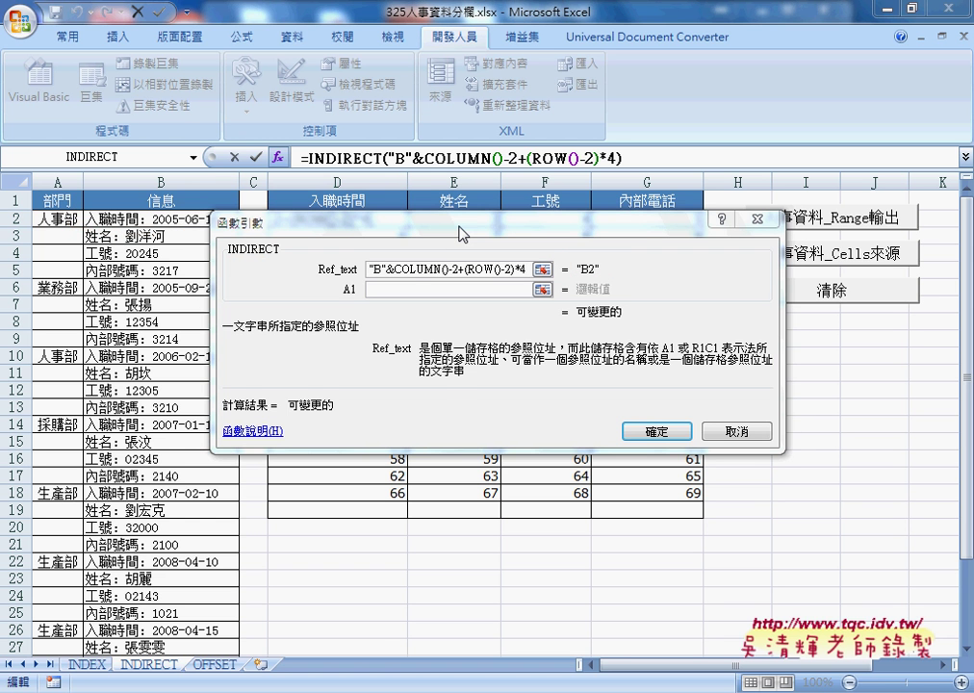
Review the A1 argument, confirm the INDIRECT formula in D2, and fill it across to G2
left_click_drag(394, 269, 528, 269)
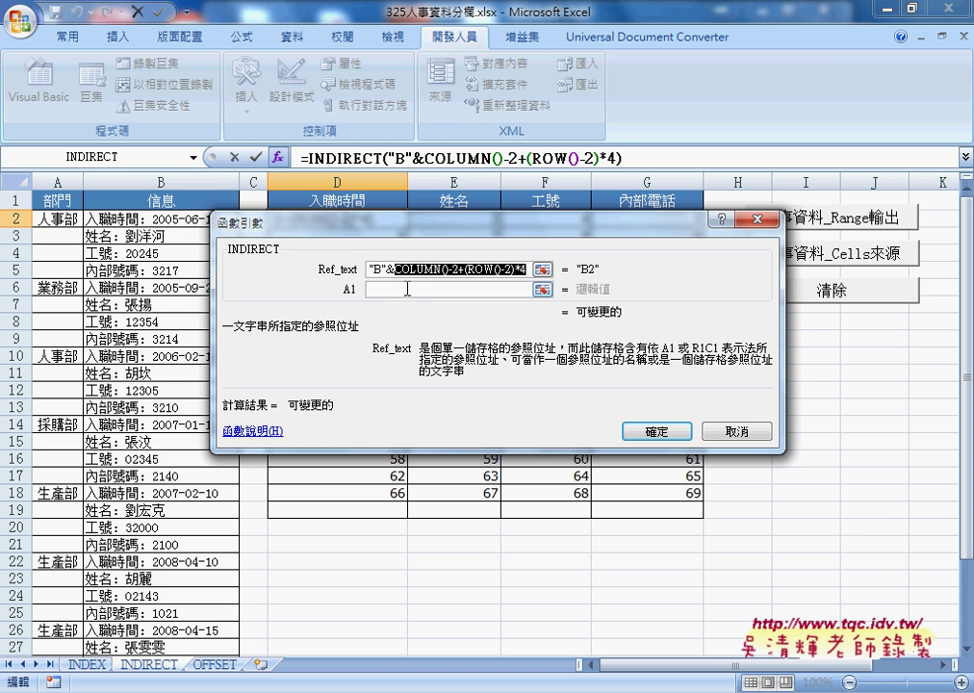
left_click(415, 289)
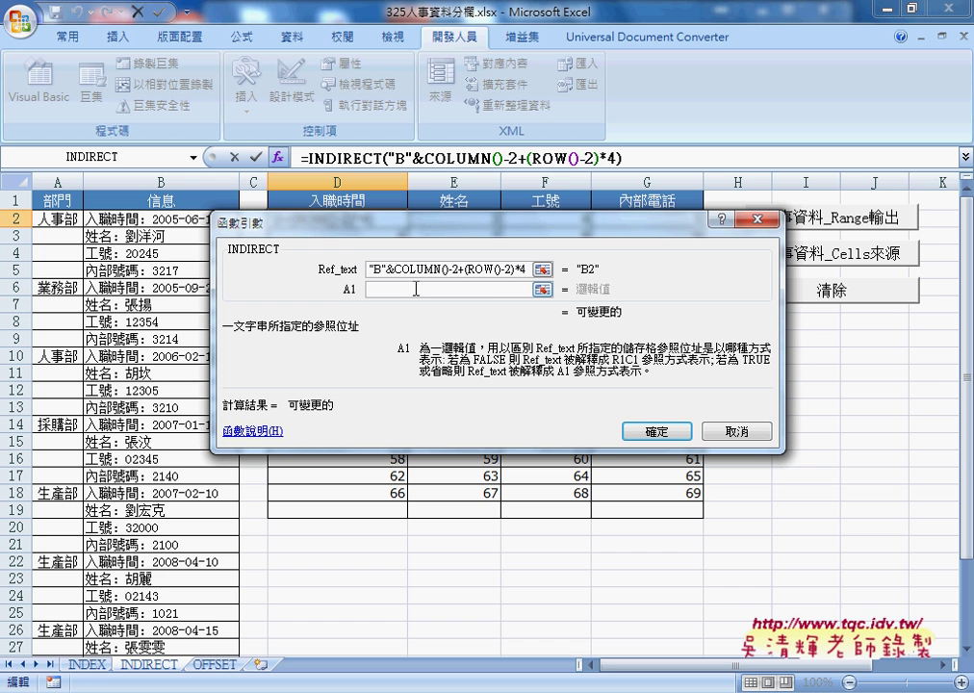
left_click(653, 433)
left_click_drag(408, 227, 702, 228)
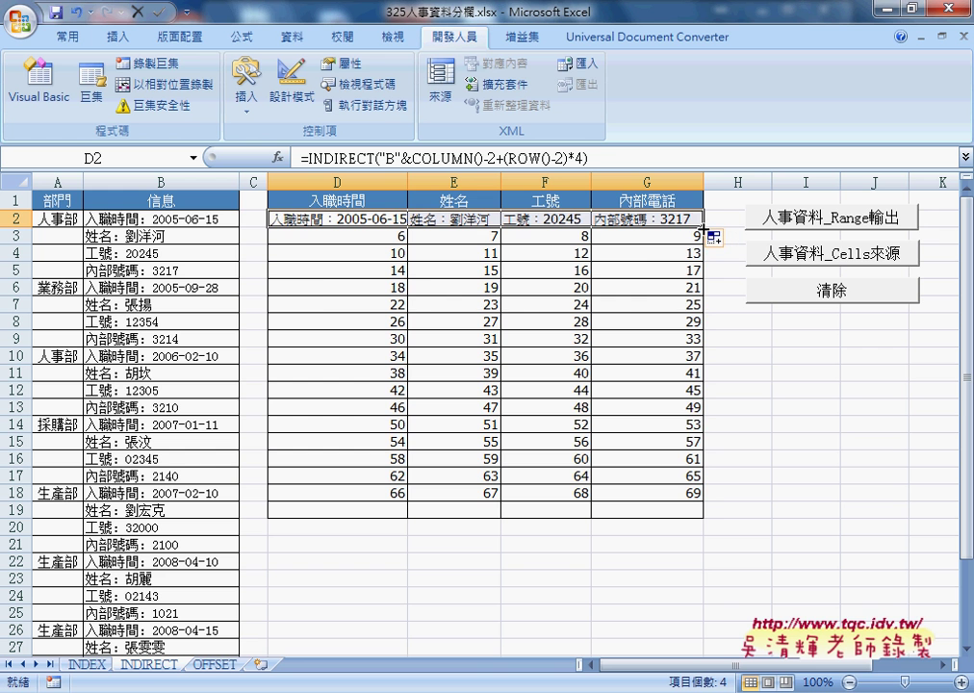
Fill D2:G2 down to row 18 and inspect the zero results from D10 onward
left_click_drag(702, 228, 705, 503)
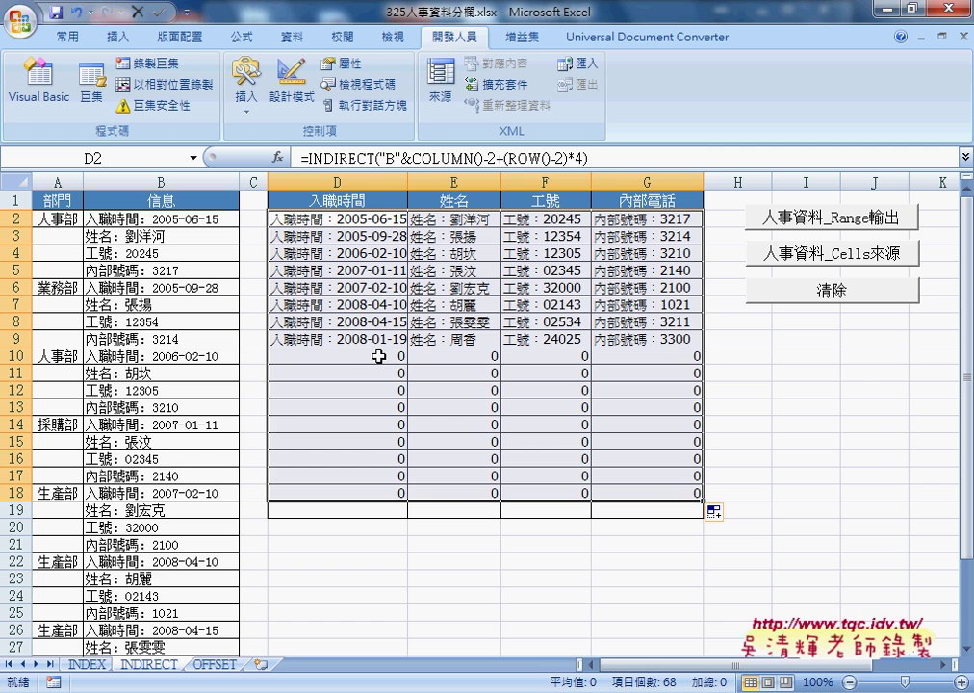
left_click(381, 357)
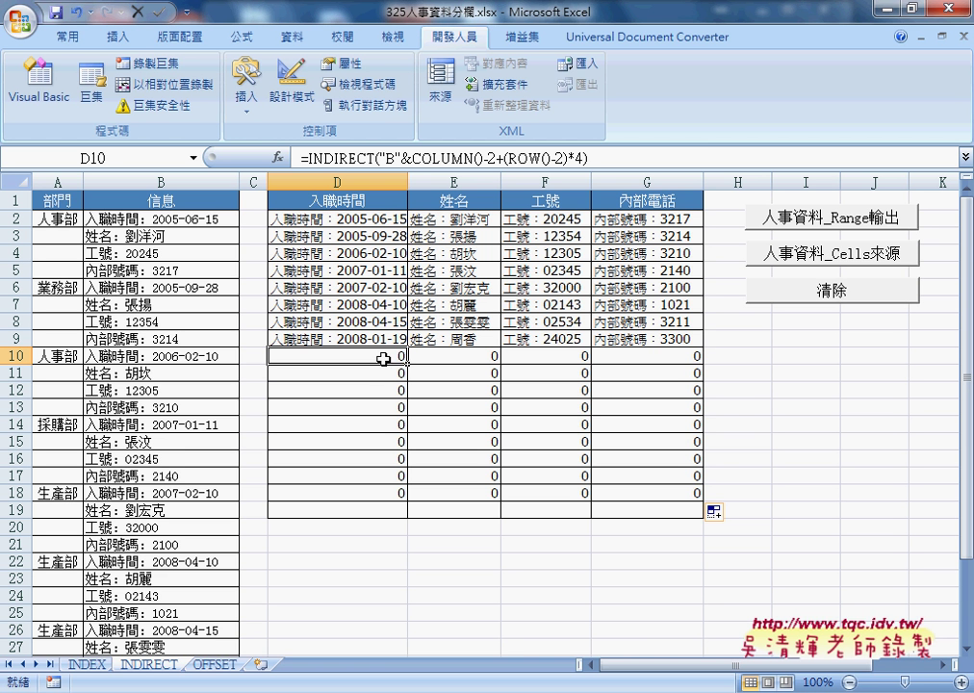
left_click(671, 341)
left_click(367, 357)
scroll(288, 366, "down", 4)
scroll(237, 380, "down", 3)
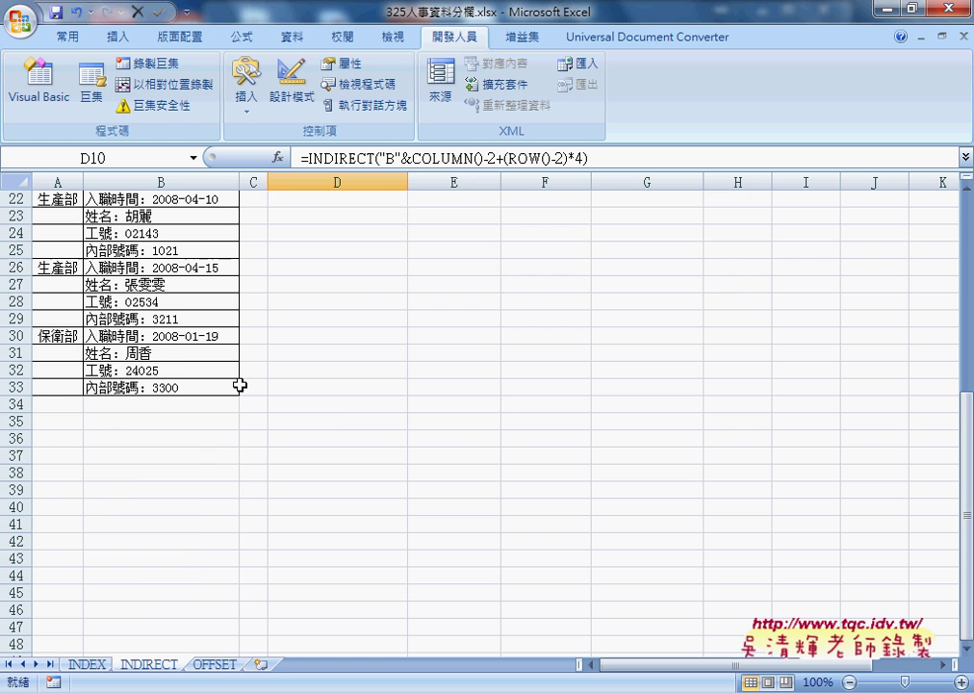
left_click(153, 405)
scroll(328, 410, "up", 3)
scroll(327, 408, "up", 3)
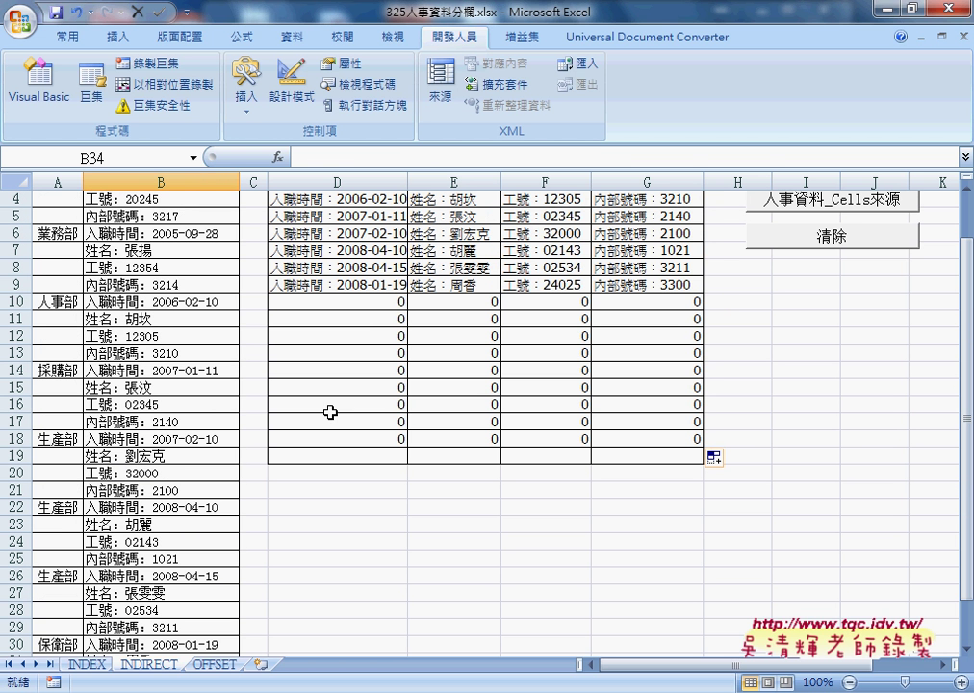
left_click(379, 306)
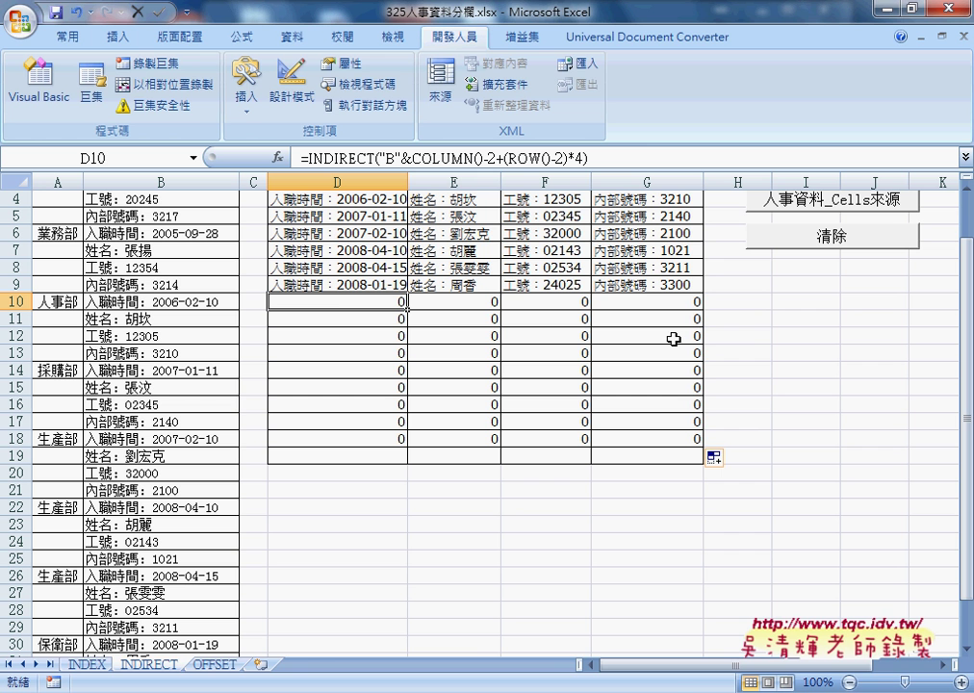
left_click_drag(365, 302, 663, 440)
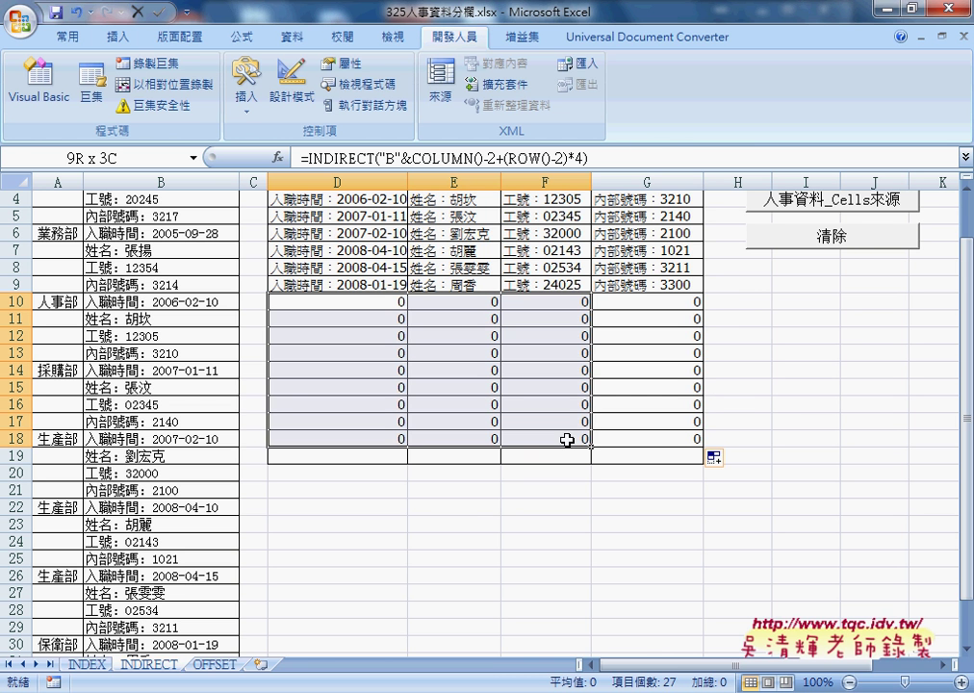
right_click(663, 440)
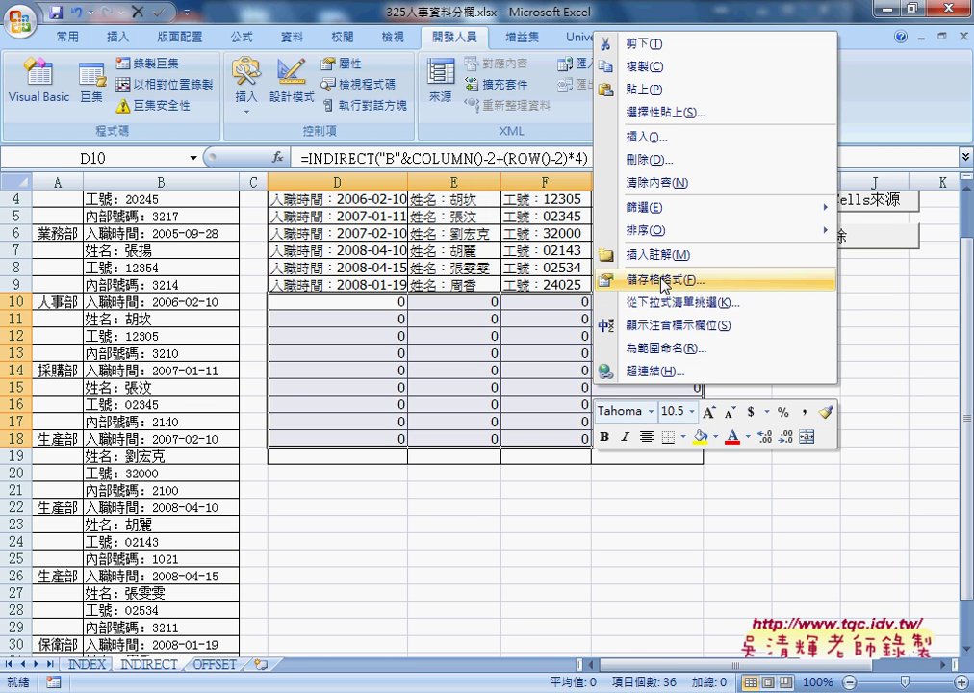
left_click(538, 238)
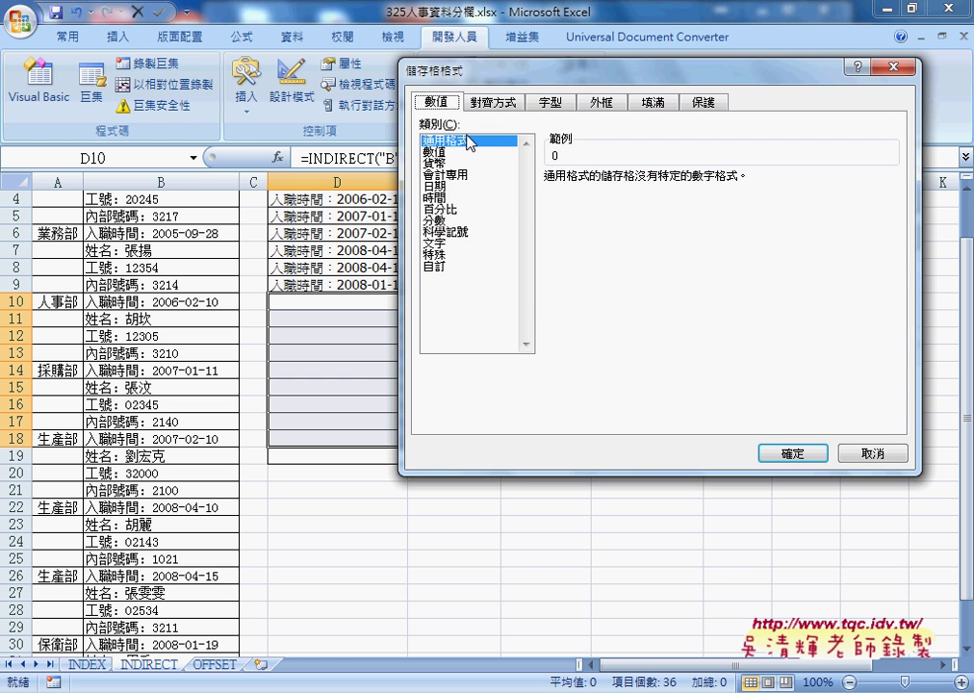
left_click(807, 450)
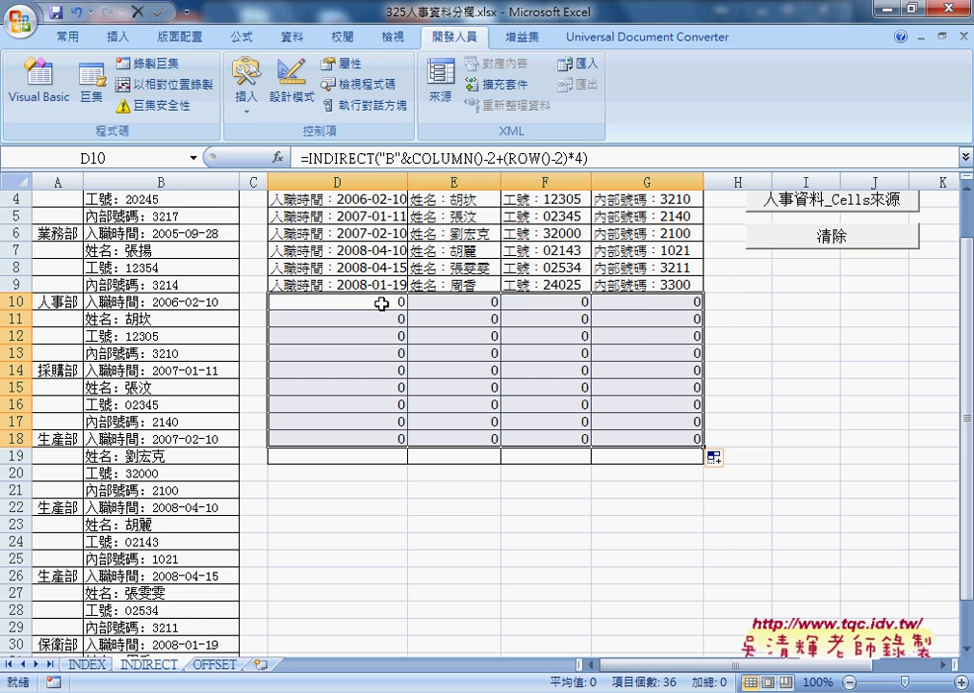
scroll(495, 426, "up", 1)
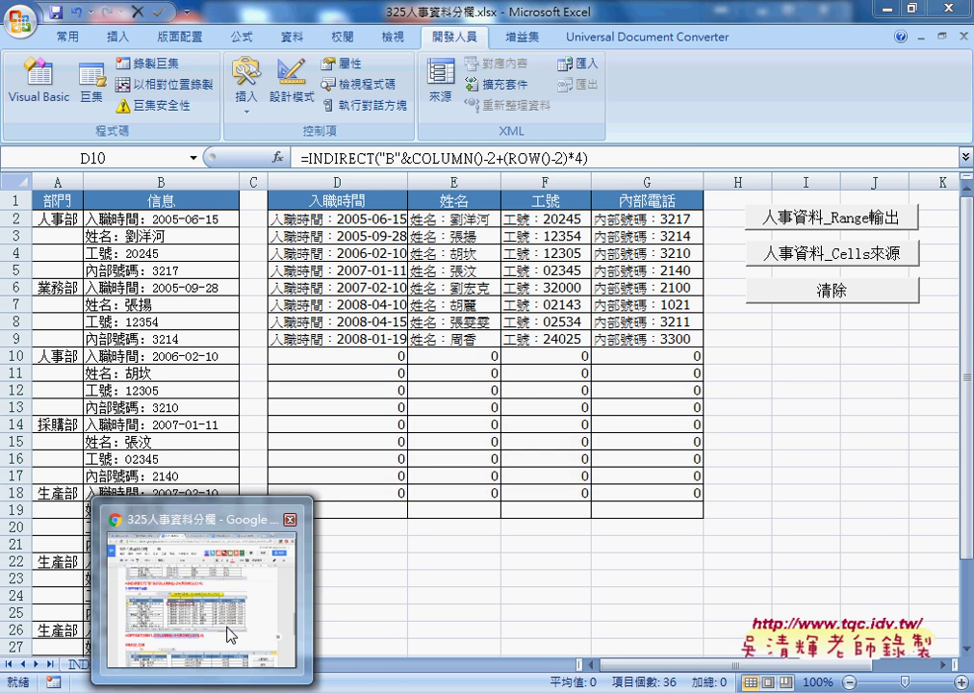
left_click(233, 630)
scroll(521, 525, "down", 2)
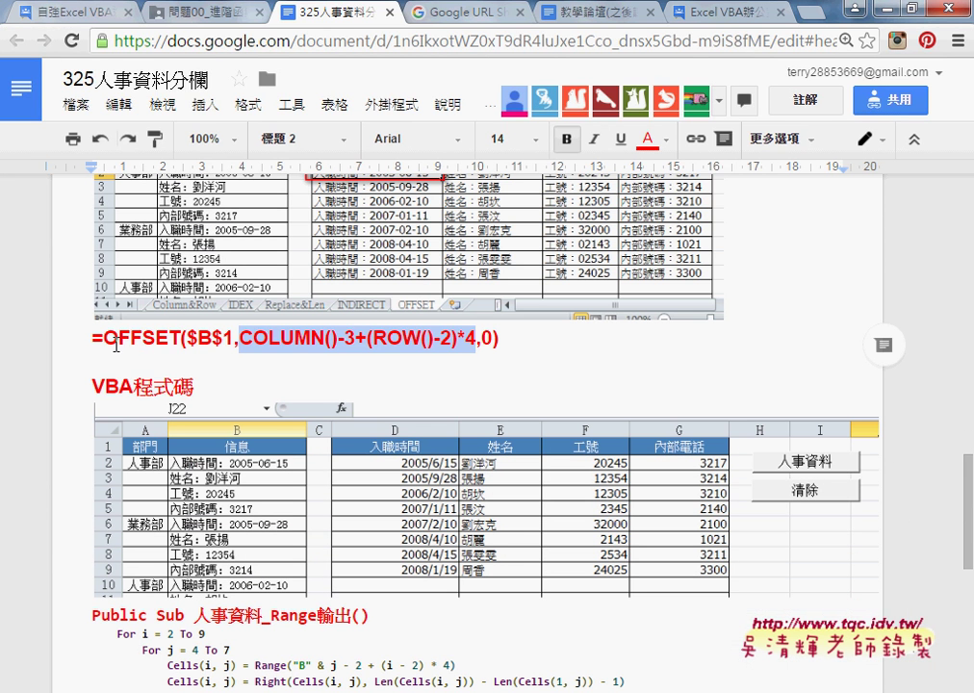
left_click_drag(104, 337, 182, 336)
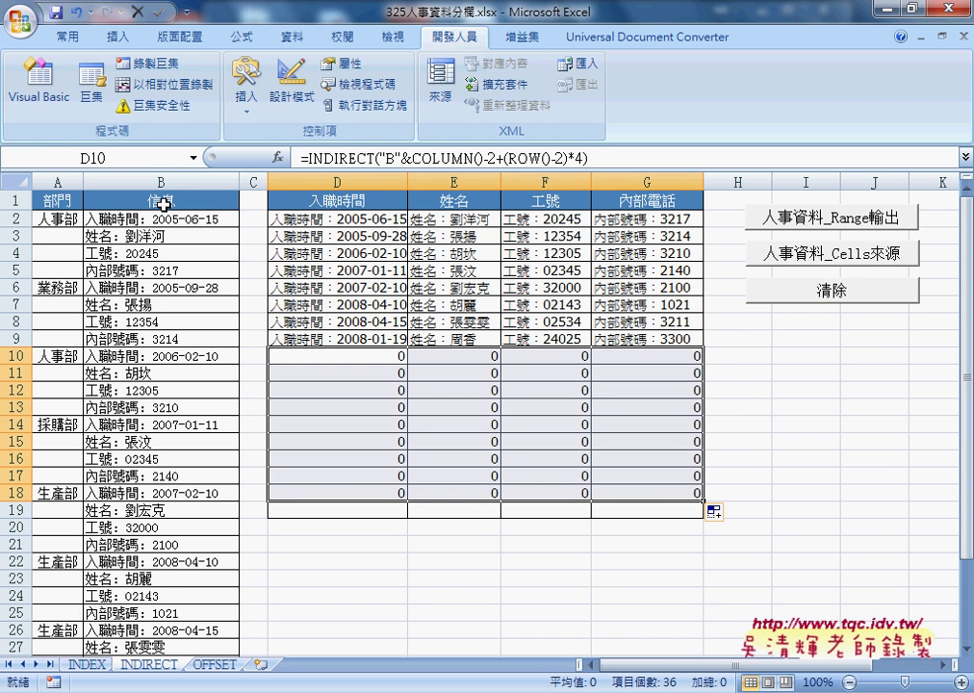
left_click(164, 203)
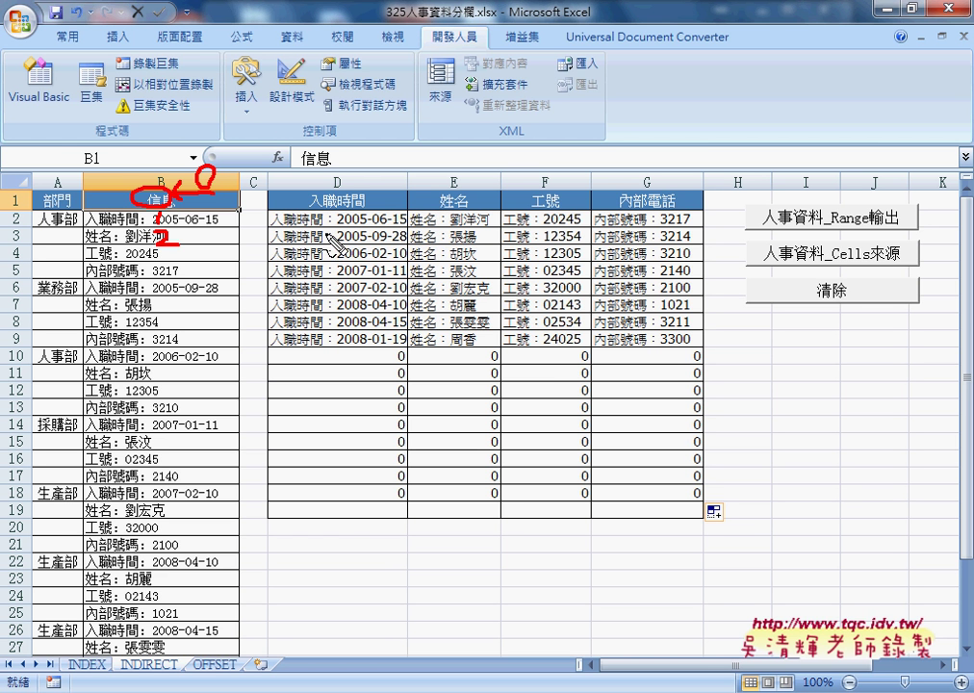
Underline the 入職時間, 姓名 and 工號 labels and mark the INDIRECT and OFFSET tabs
left_click_drag(271, 228, 337, 227)
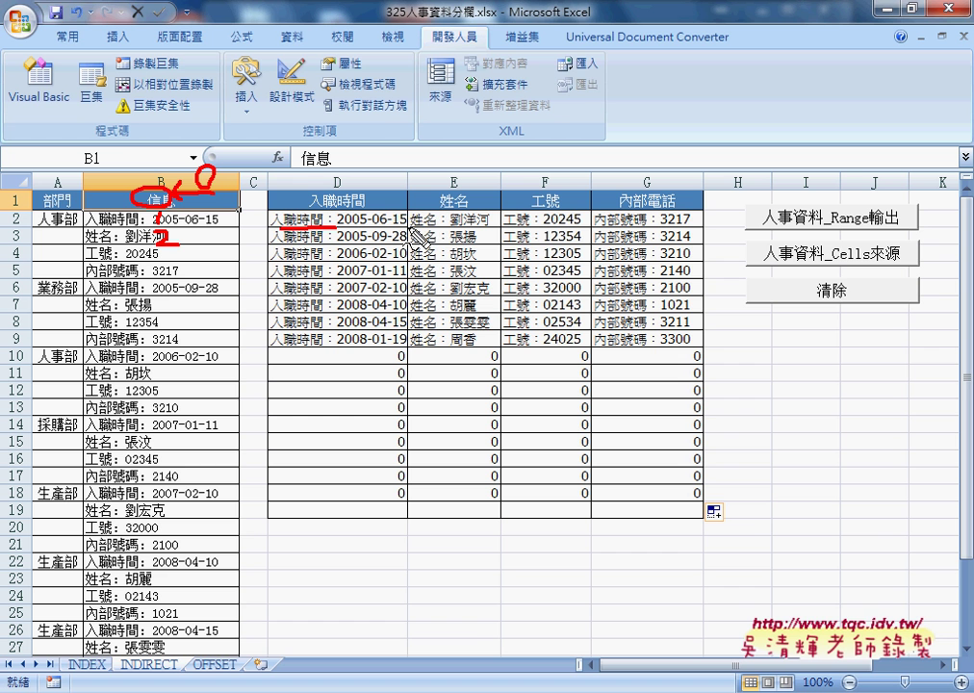
left_click_drag(411, 228, 655, 227)
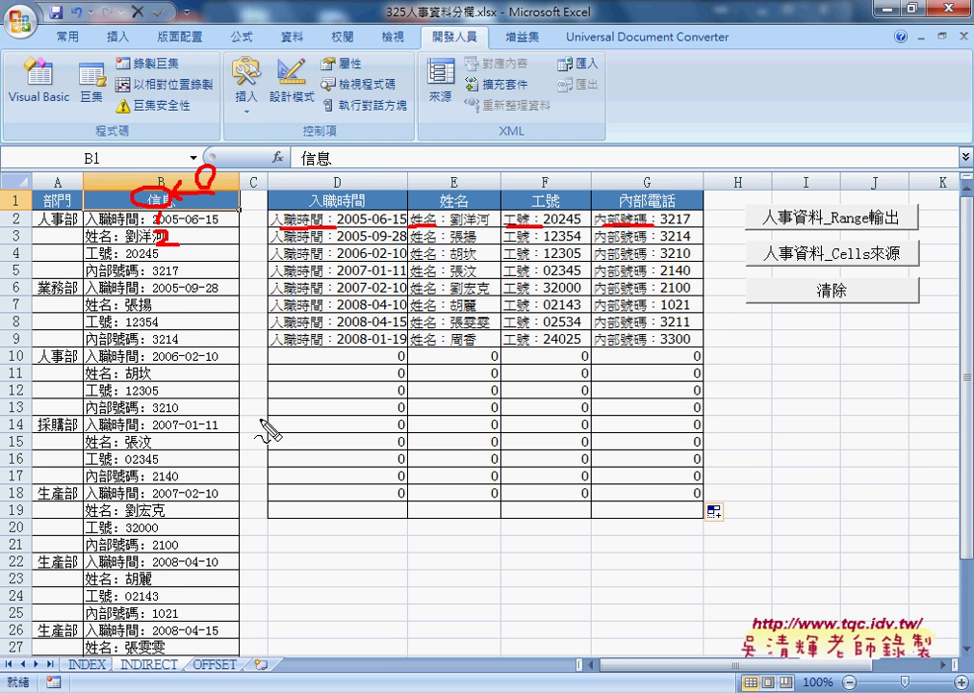
mouse_move(175, 681)
left_mouse_down()
mouse_move(173, 664)
mouse_move(229, 658)
mouse_move(245, 631)
left_mouse_up()
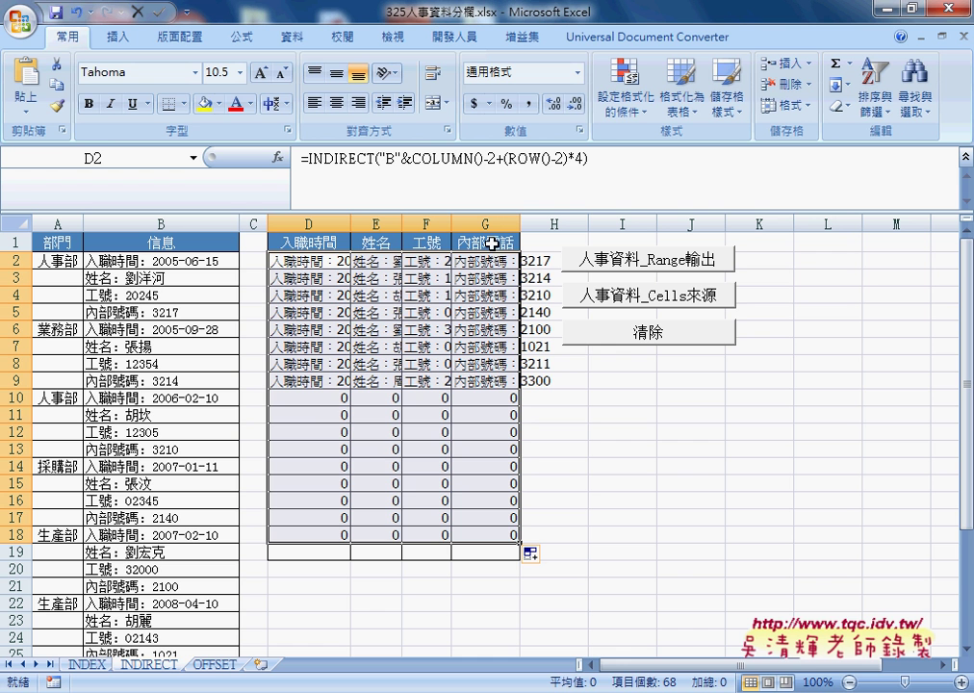
Cut D2's INDIRECT formula and insert IFERROR from the Logical category
left_click(306, 260)
mouse_move(587, 158)
left_mouse_down()
mouse_move(301, 159)
mouse_move(630, 158)
left_mouse_up()
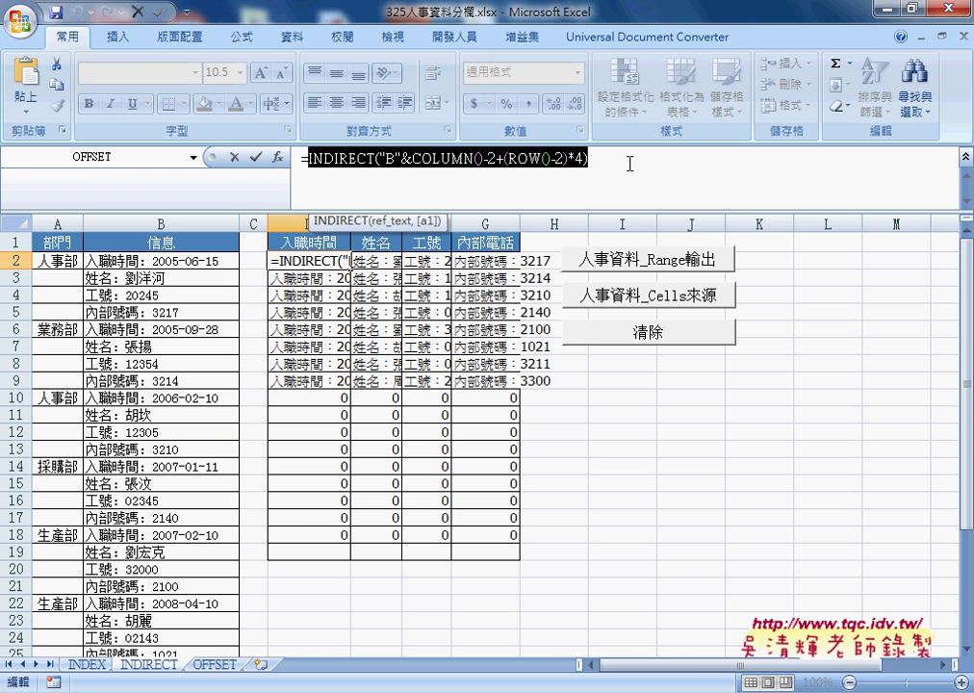
right_click(531, 157)
left_click(563, 168)
left_click(278, 157)
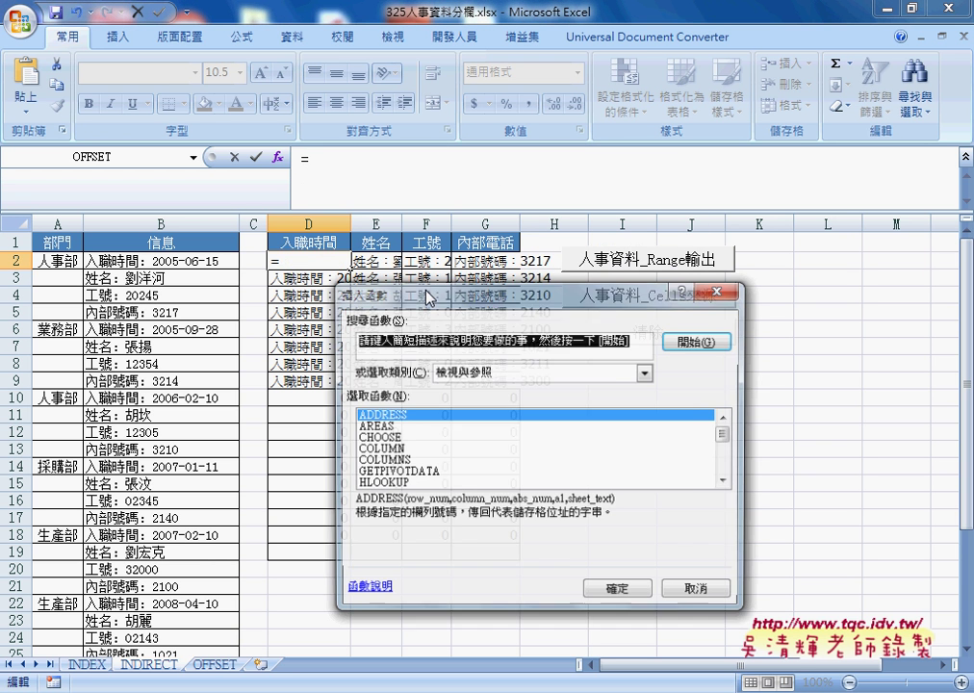
left_click(644, 371)
left_click(502, 490)
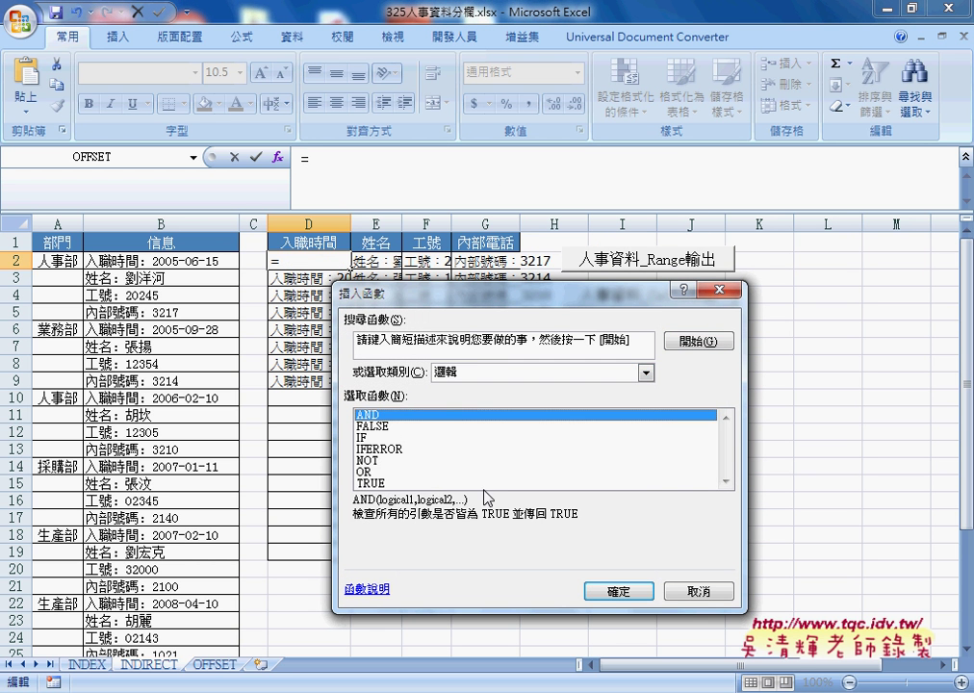
left_click(394, 449)
left_click(617, 590)
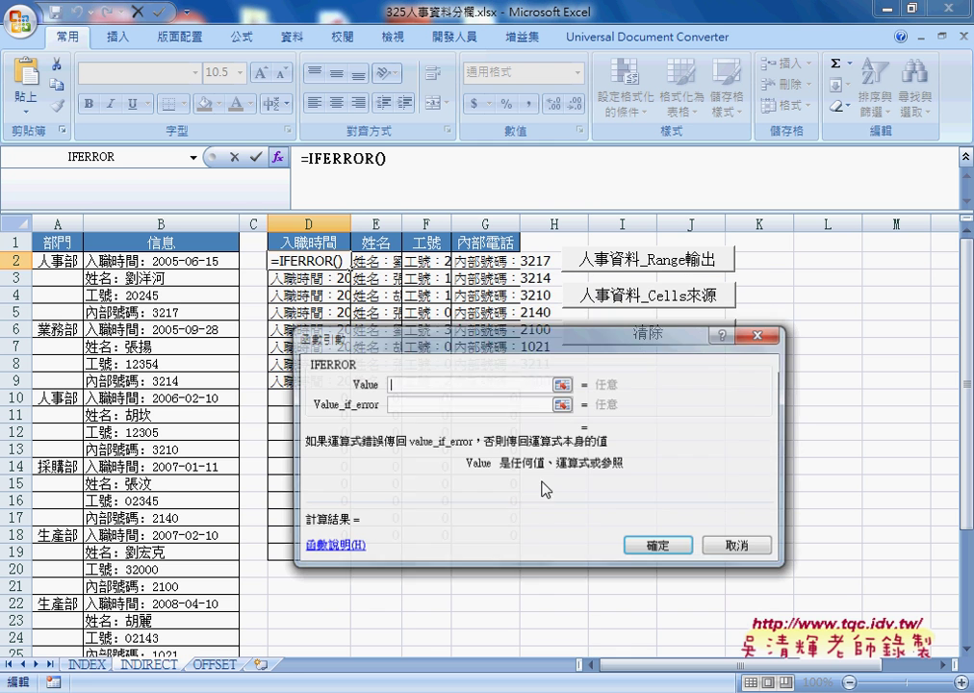
Paste the INDIRECT formula as Value, set Value_if_error to "", and confirm
right_click(428, 386)
left_click(468, 452)
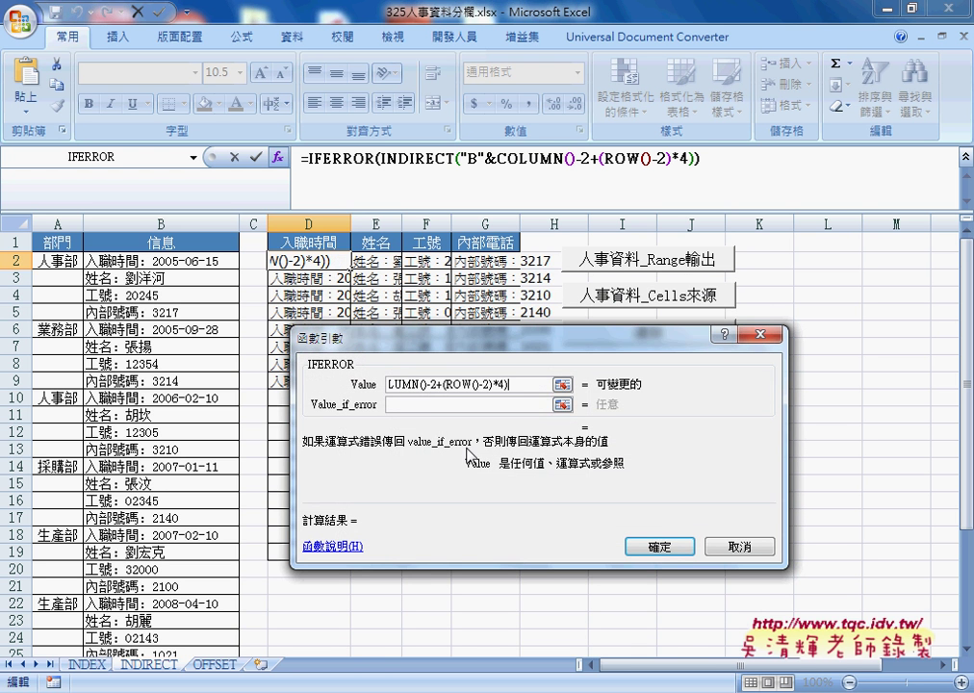
left_click(428, 404)
type("?")
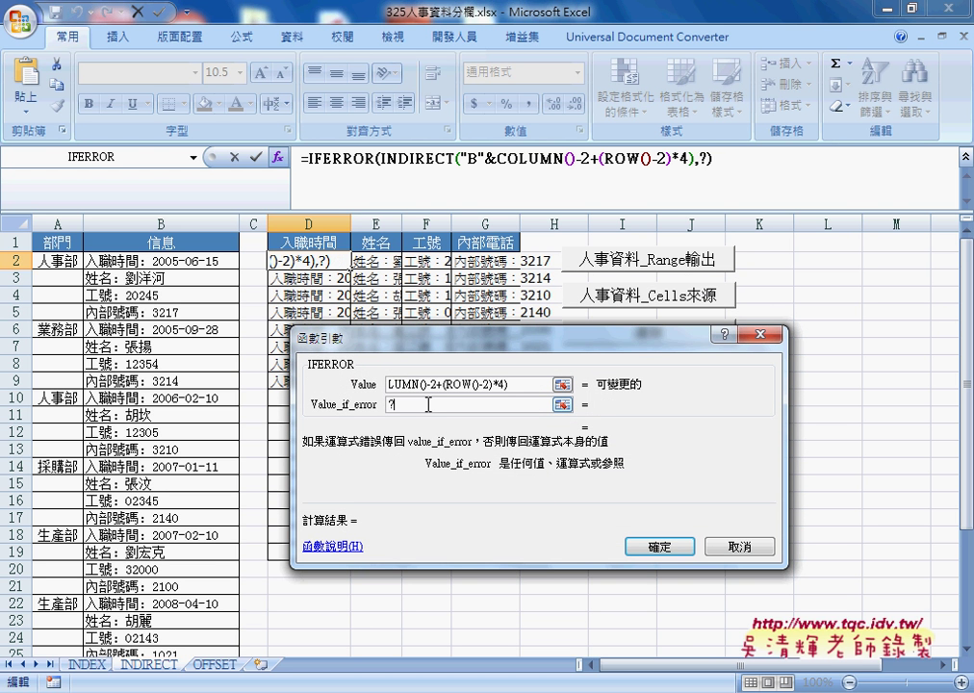
key("BackSpace")
type("\"\"")
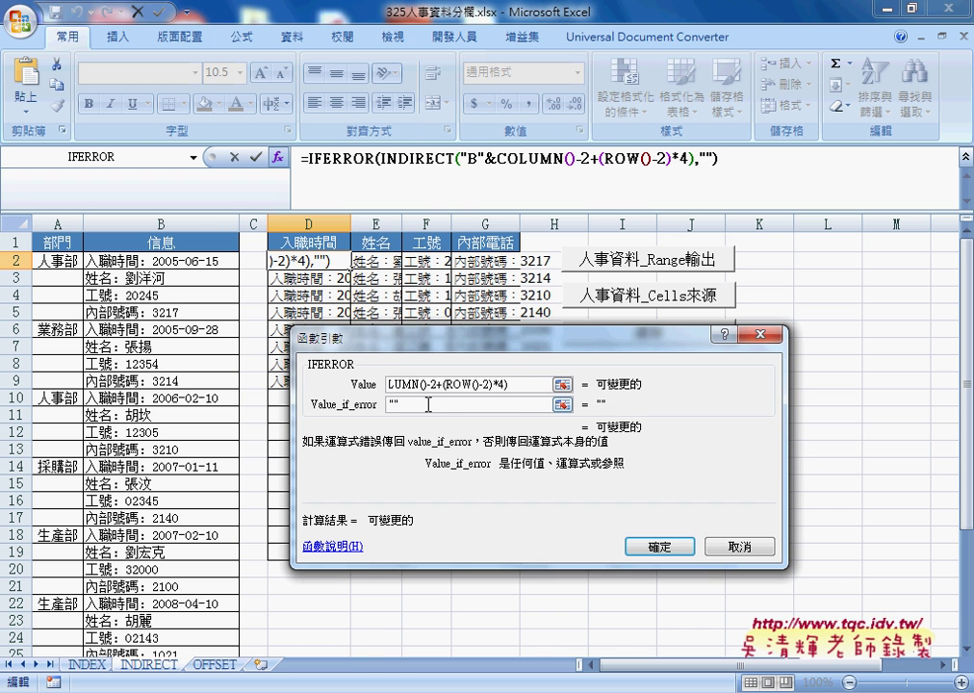
left_click(669, 546)
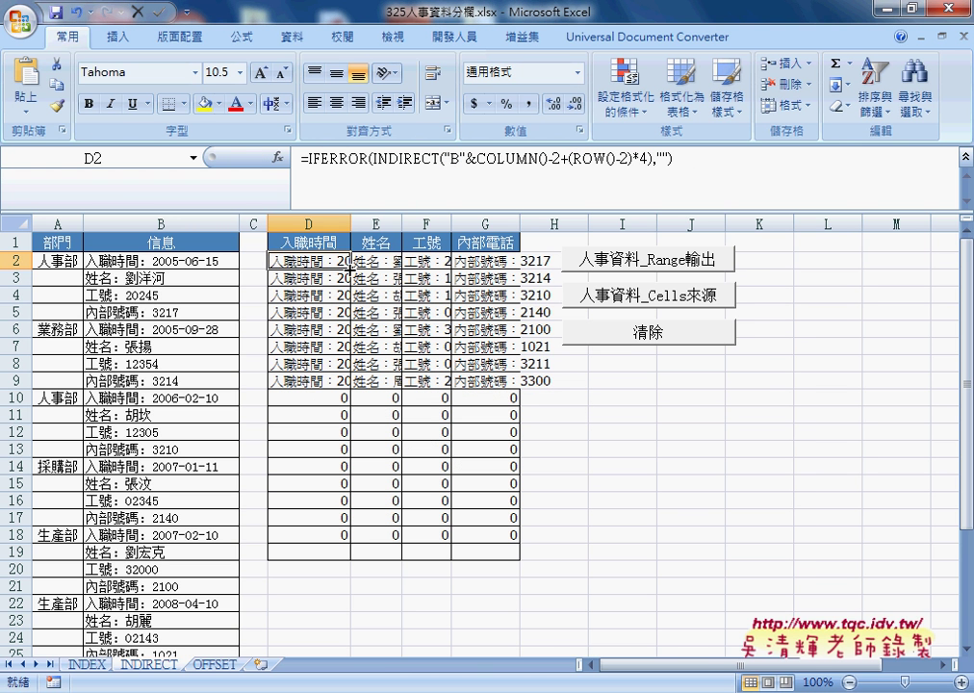
Fill the IFERROR formula through D2:G18, then strip D2 back to its INDIRECT expression
mouse_move(350, 266)
left_mouse_down()
mouse_move(517, 266)
mouse_move(515, 537)
left_mouse_up()
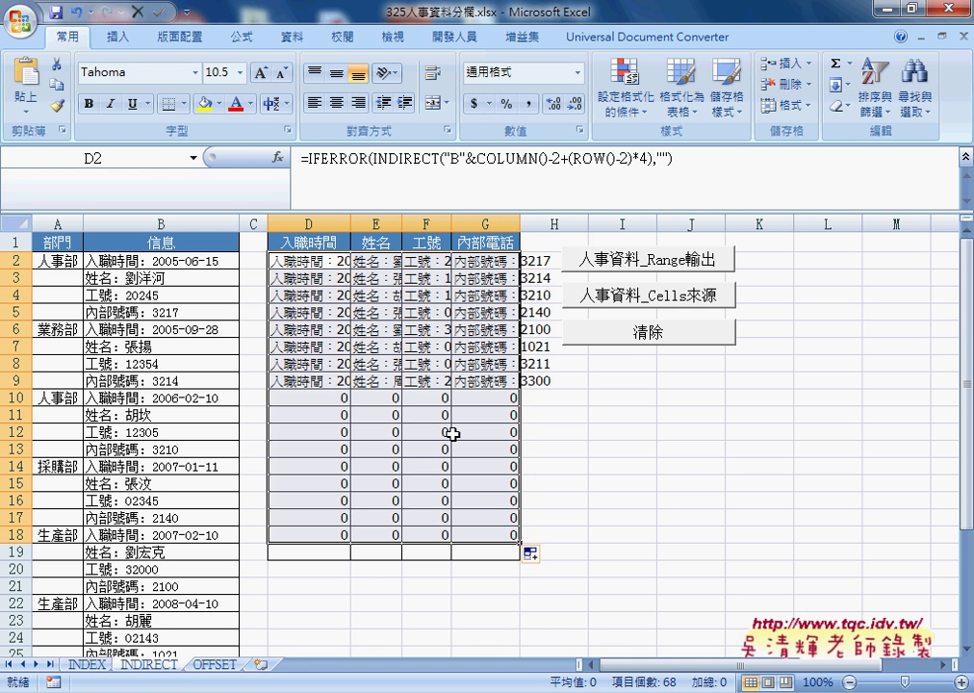
left_click(311, 157)
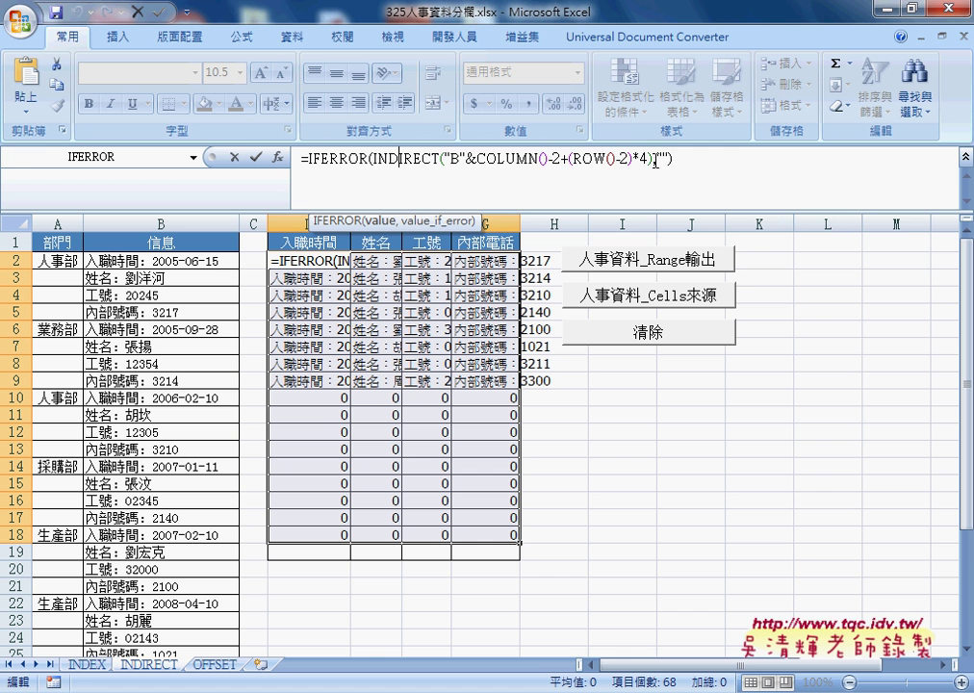
mouse_move(656, 159)
left_mouse_down()
mouse_move(419, 159)
mouse_move(667, 159)
left_mouse_up()
right_click(614, 159)
left_click(638, 170)
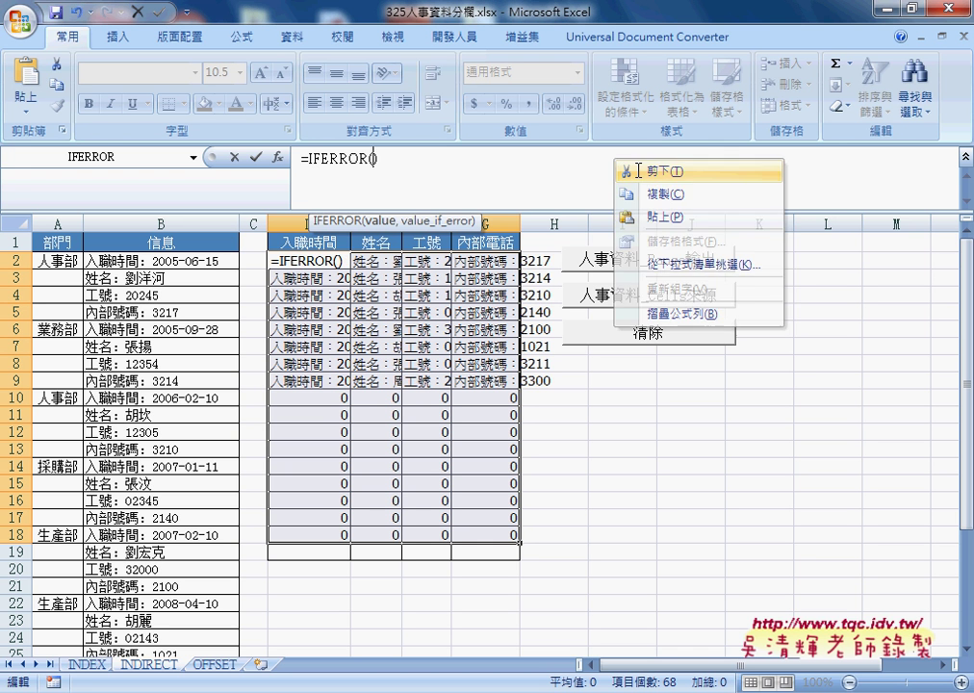
left_click_drag(377, 159, 304, 159)
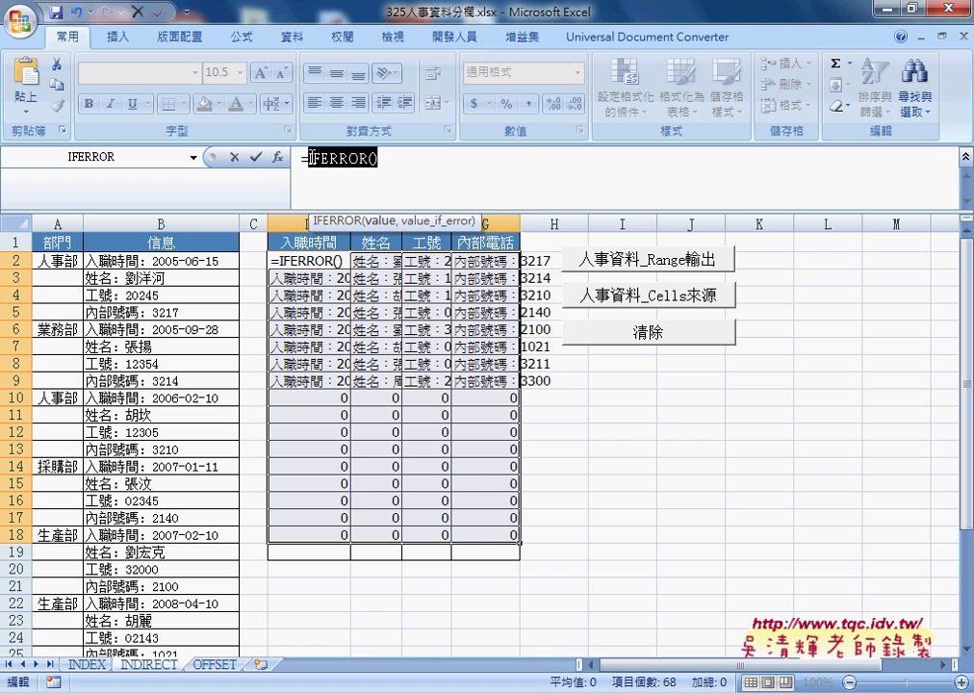
key("Delete")
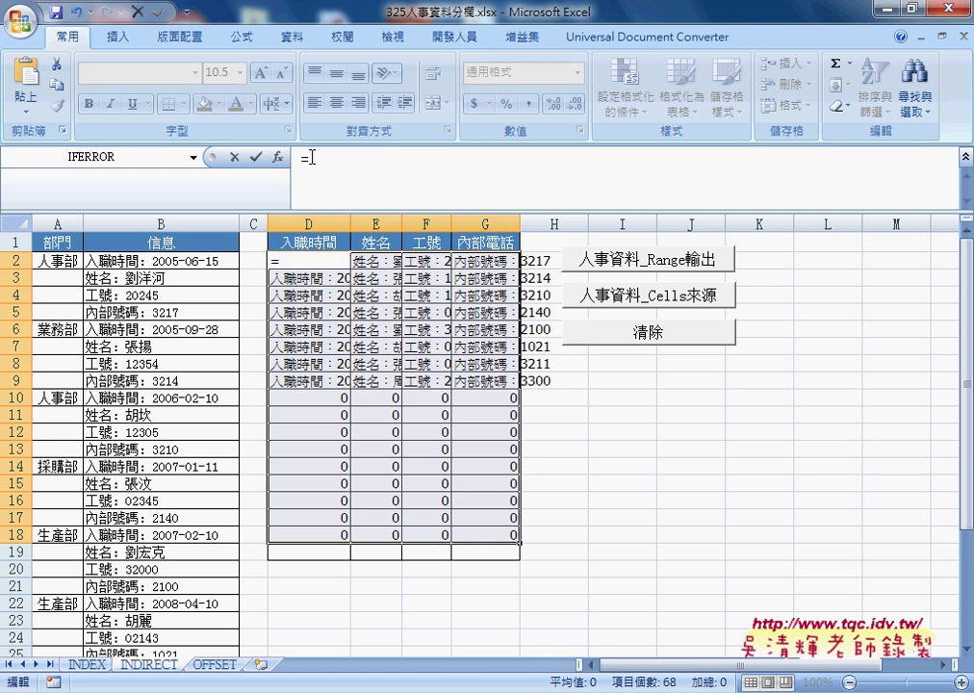
Insert IF with Logical_test INDIRECT(...)=""
left_click(279, 158)
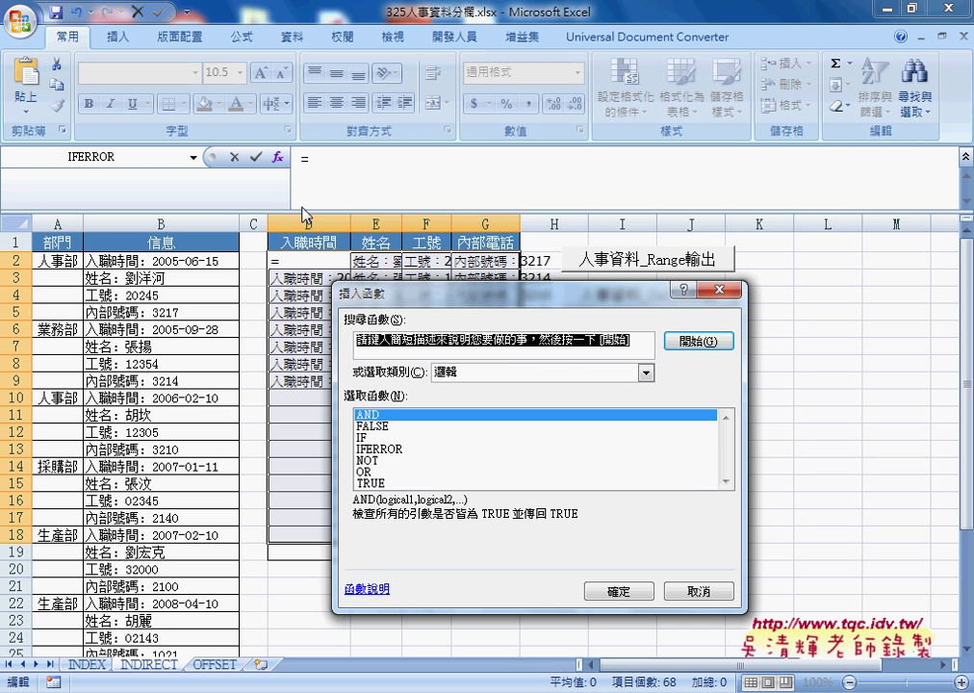
double_click(380, 437)
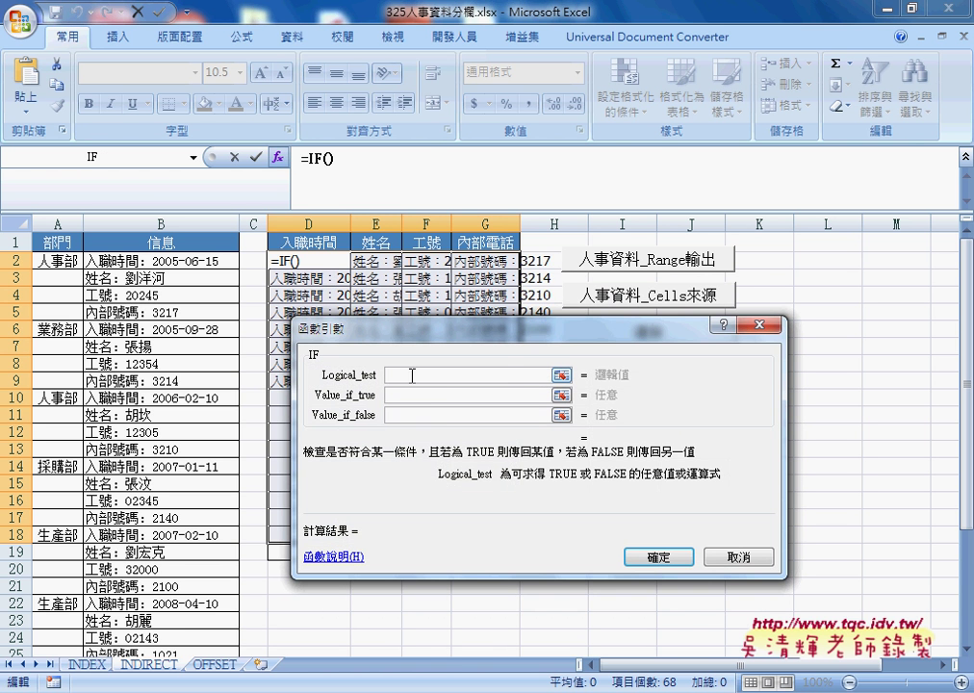
right_click(414, 374)
left_click(433, 433)
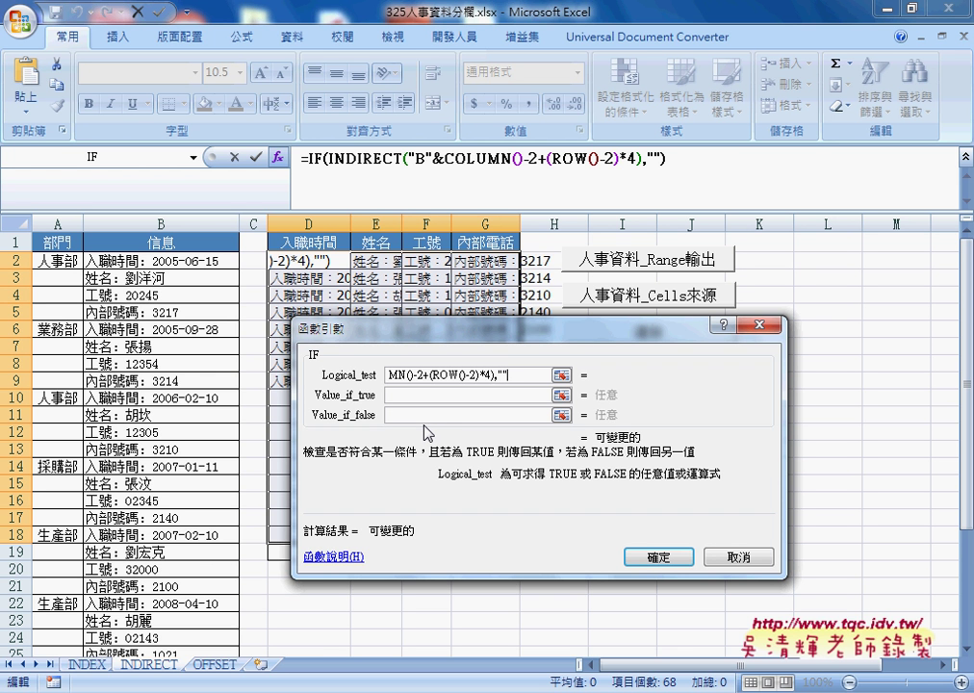
key("BackSpace")
key("BackSpace")
key("BackSpace")
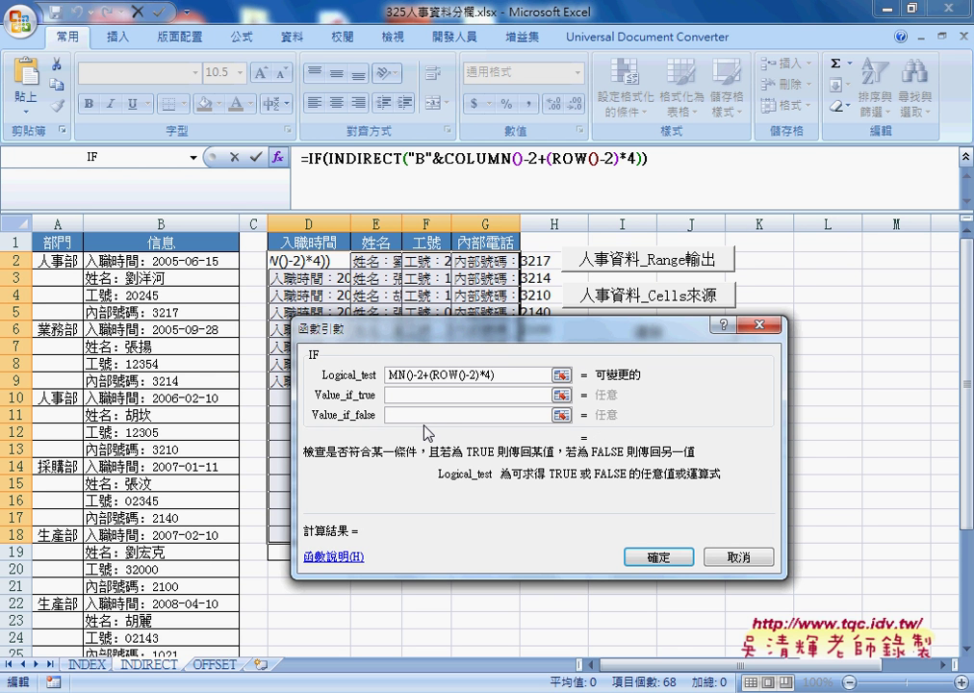
type("=\"\"")
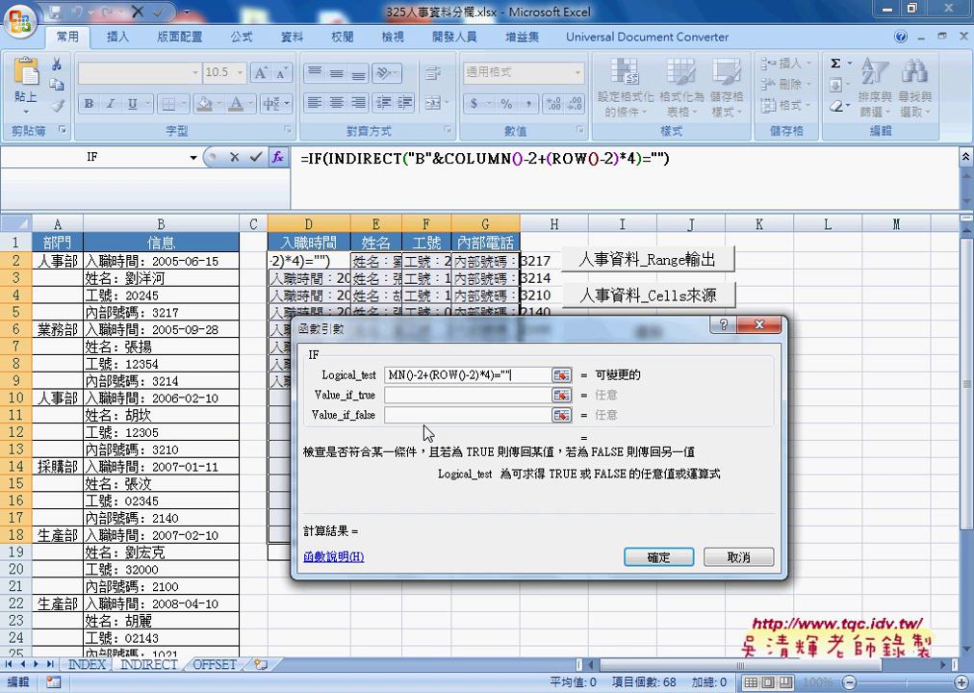
left_click_drag(404, 327, 620, 295)
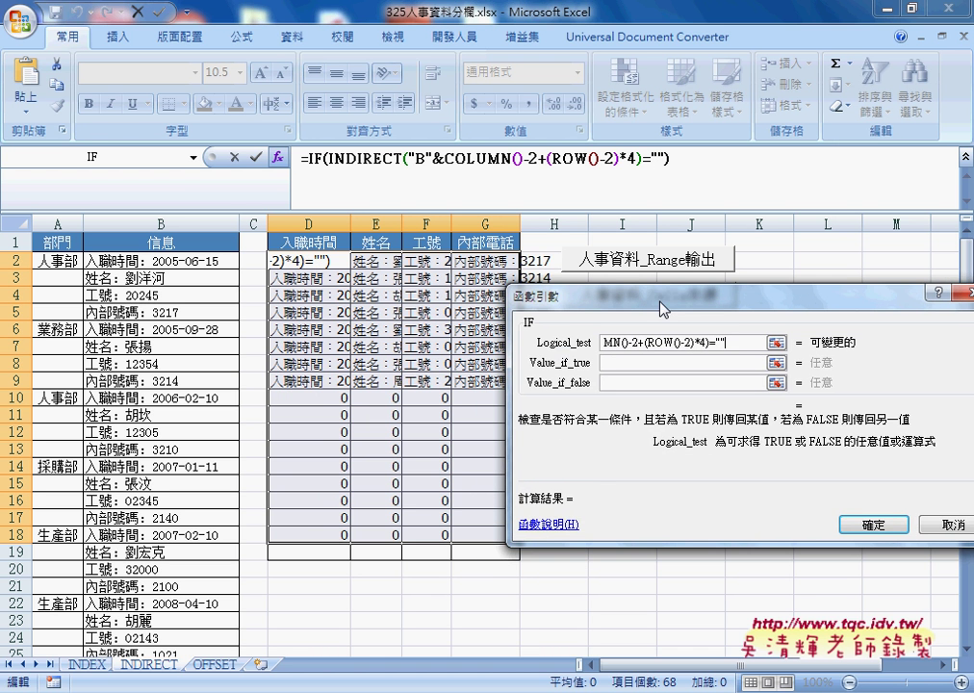
Set Value_if_true to "" and Value_if_false to INDIRECT(...), then fill down to G18
left_click(604, 365)
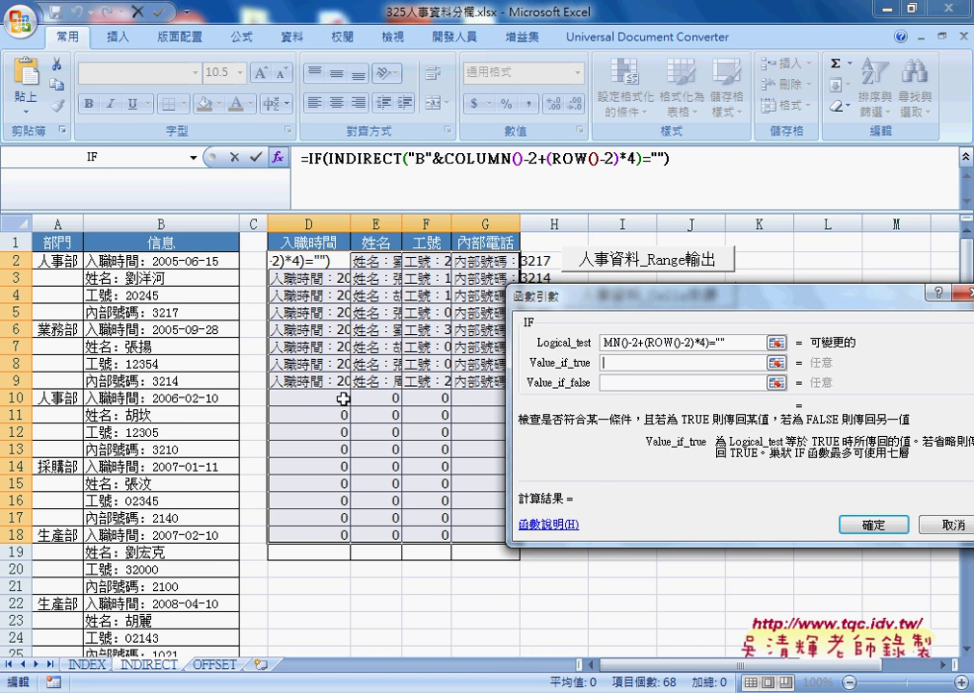
type("\"")
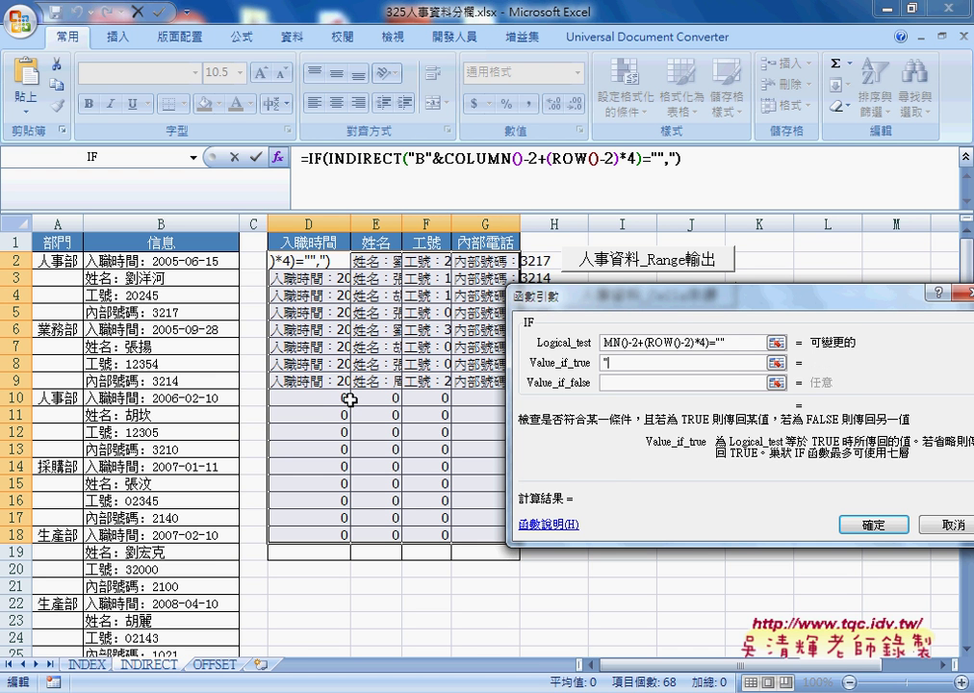
type("\"")
left_click(628, 382)
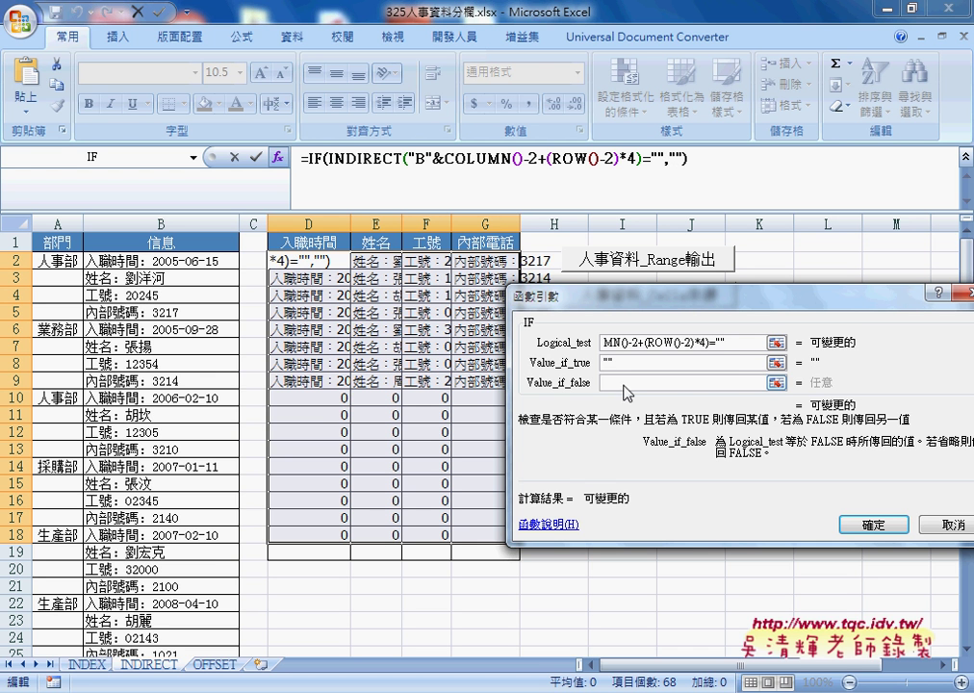
right_click(627, 383)
left_click(664, 443)
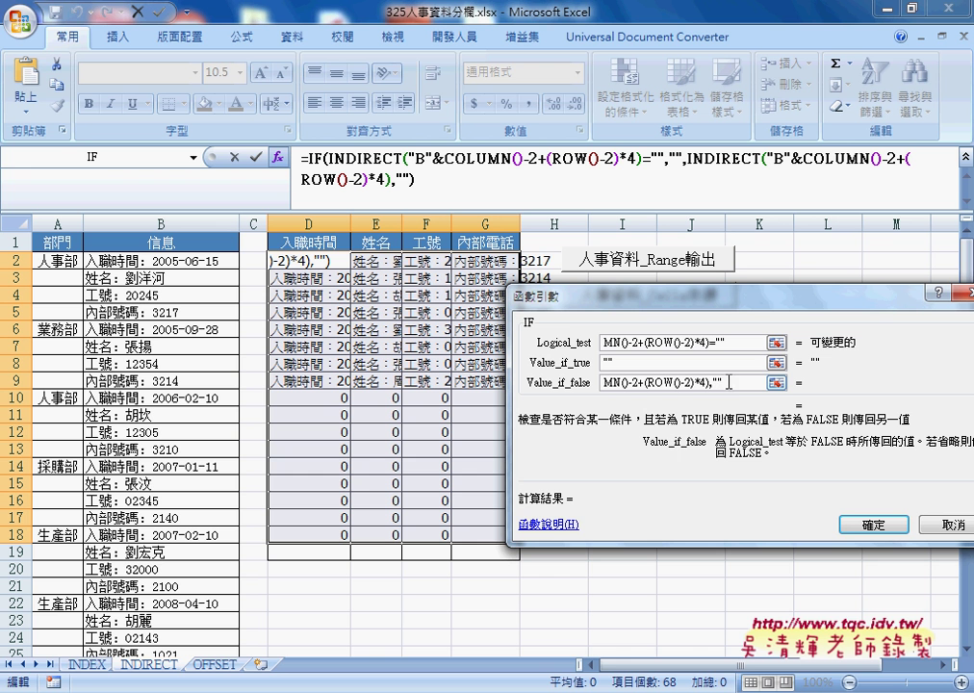
key("BackSpace")
key("BackSpace")
key("BackSpace")
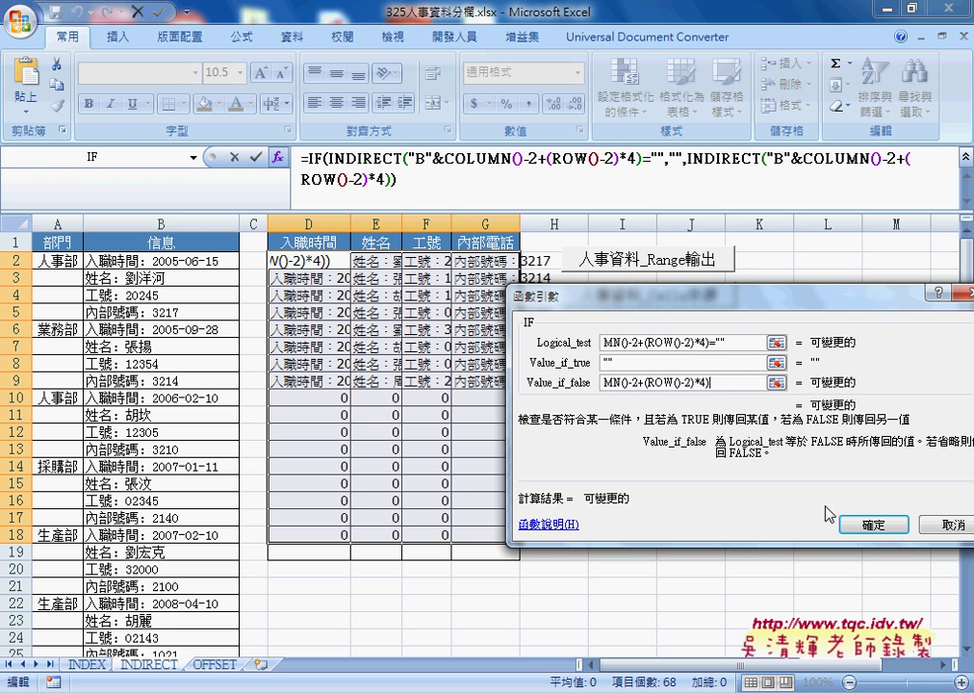
left_click(845, 525)
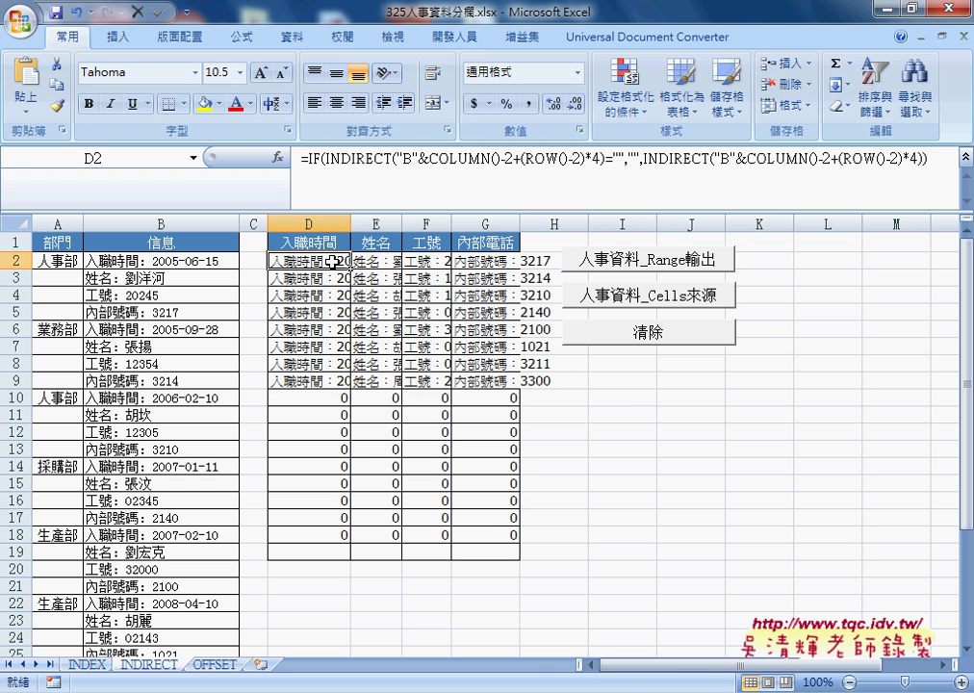
mouse_move(314, 259)
left_mouse_down()
mouse_move(495, 262)
mouse_move(522, 544)
left_mouse_up()
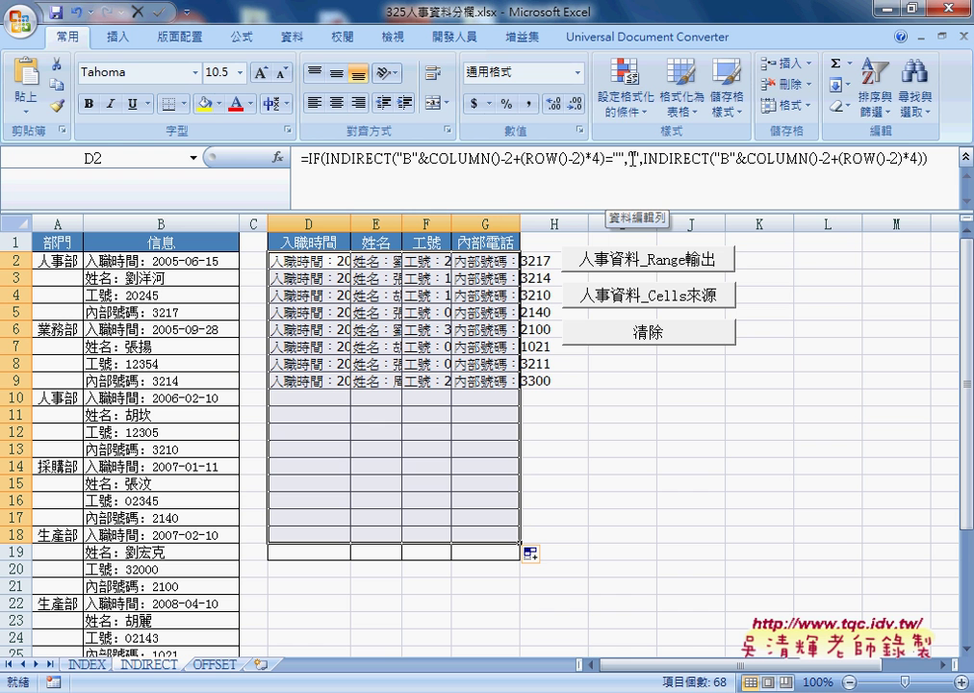
Cut the IF formula from D2 and insert MID from the Text category
left_click_drag(309, 156, 842, 185)
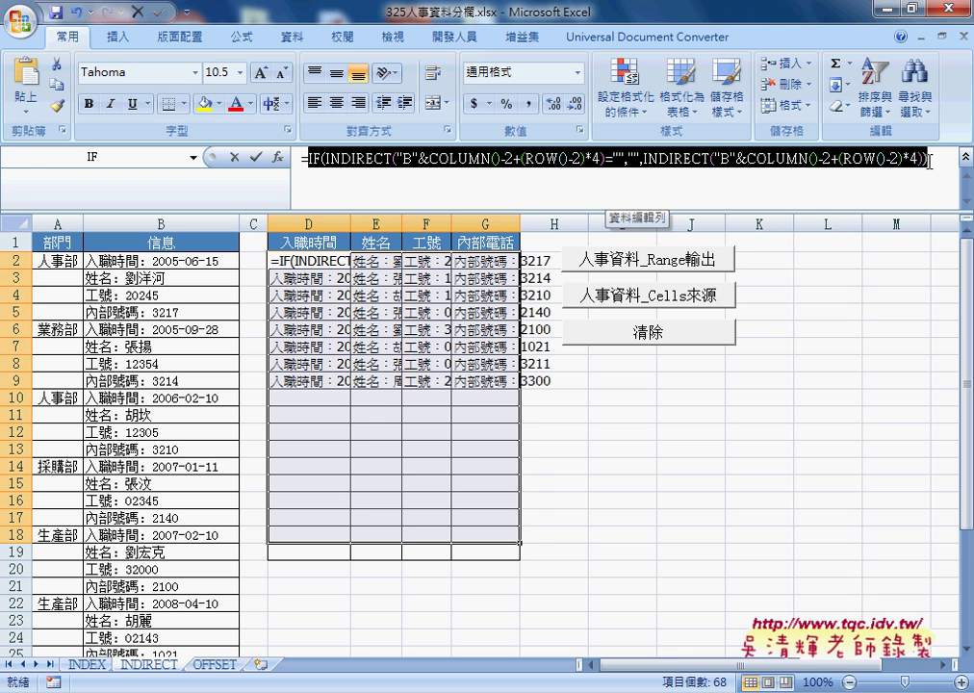
right_click(643, 162)
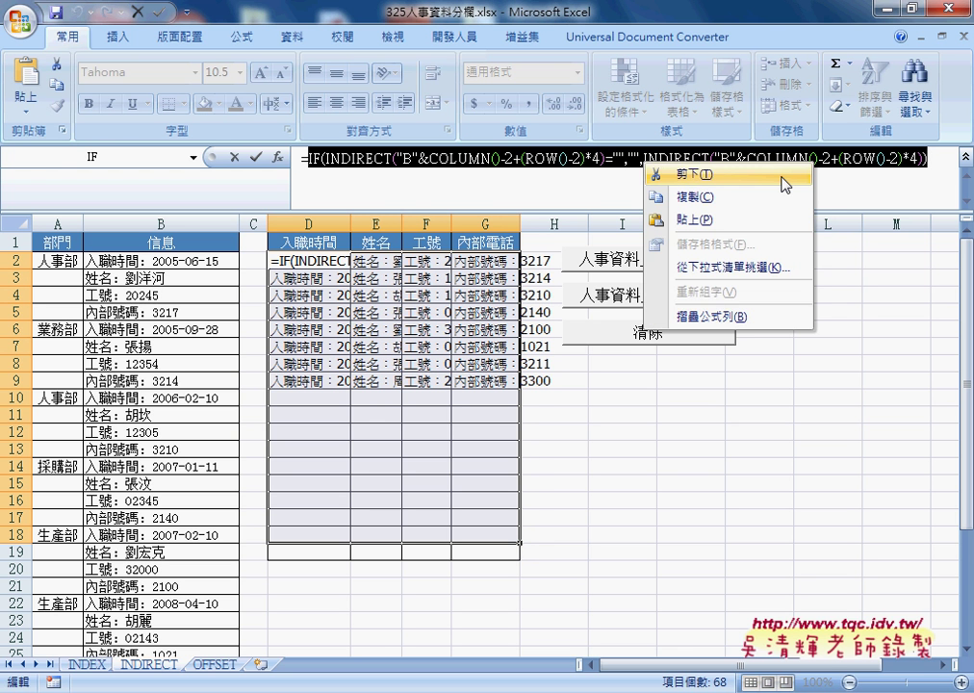
left_click(784, 175)
left_click(277, 156)
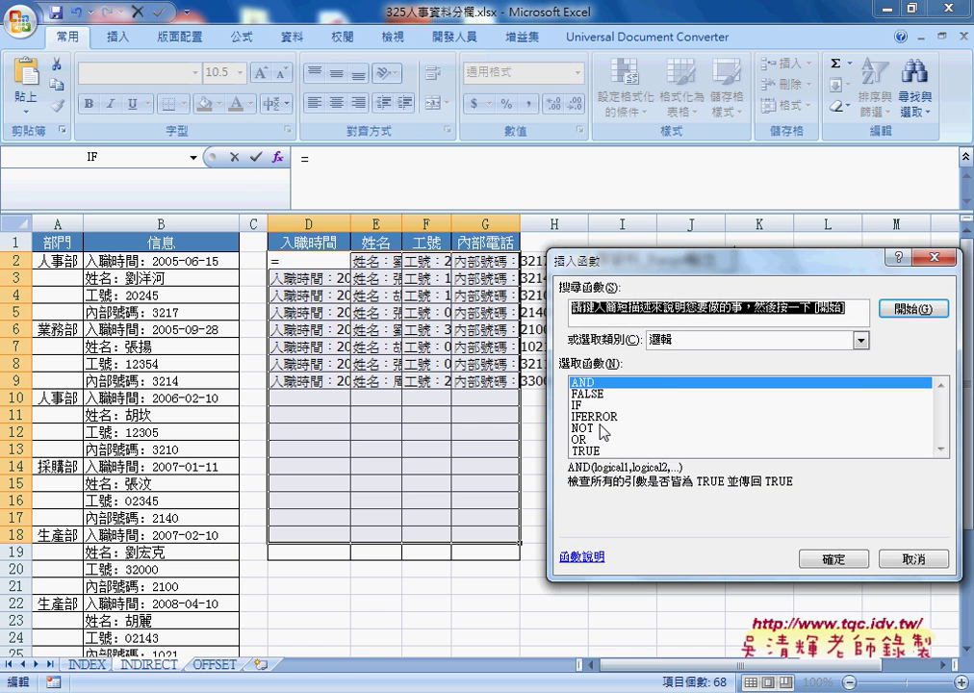
left_click(860, 340)
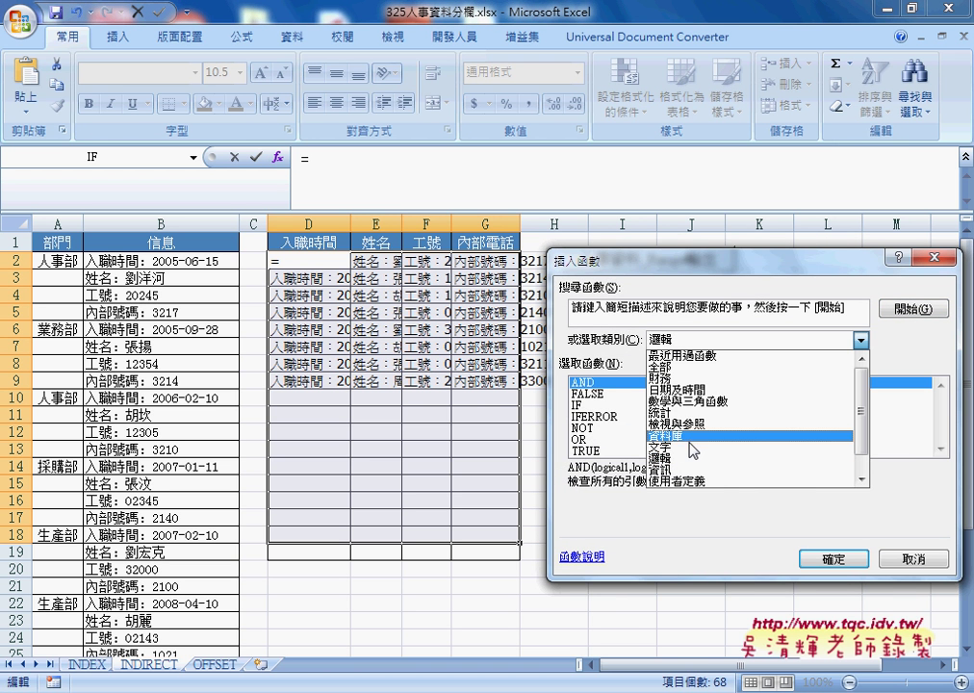
left_click(688, 448)
left_click(940, 448)
double_click(940, 448)
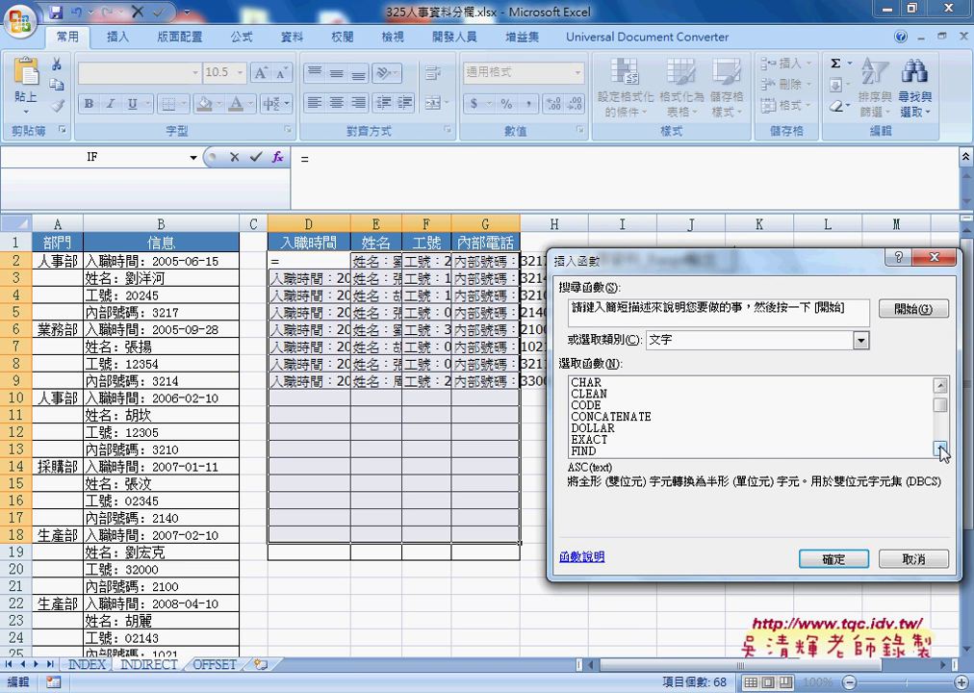
double_click(940, 448)
double_click(940, 449)
double_click(940, 449)
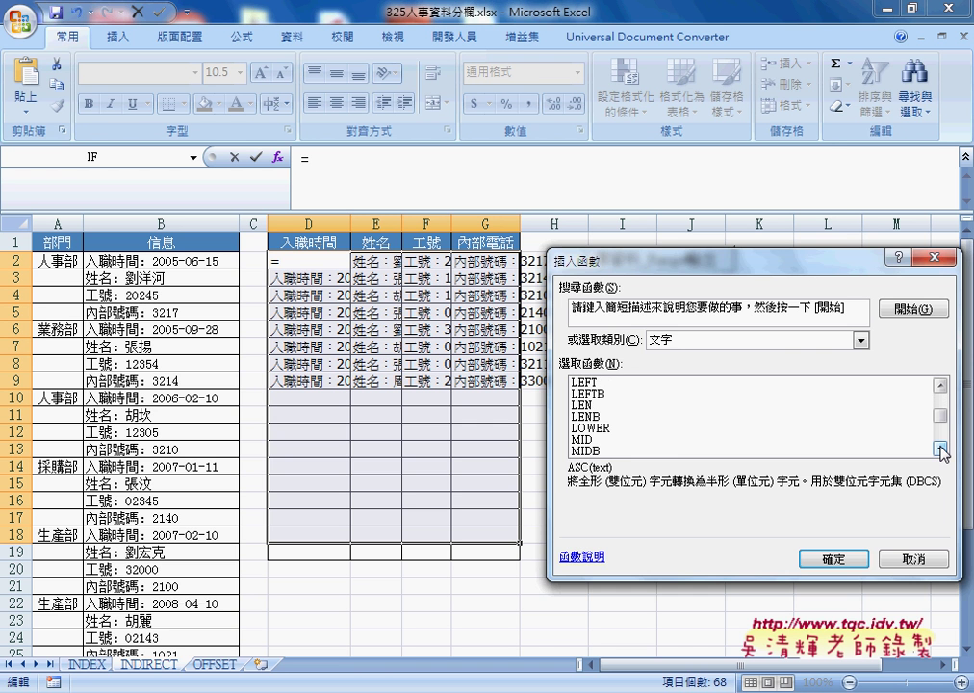
double_click(707, 439)
Give MID the IF formula as Text, Start_num LEN(D$1)+2 and Num_chars 99
right_click(602, 342)
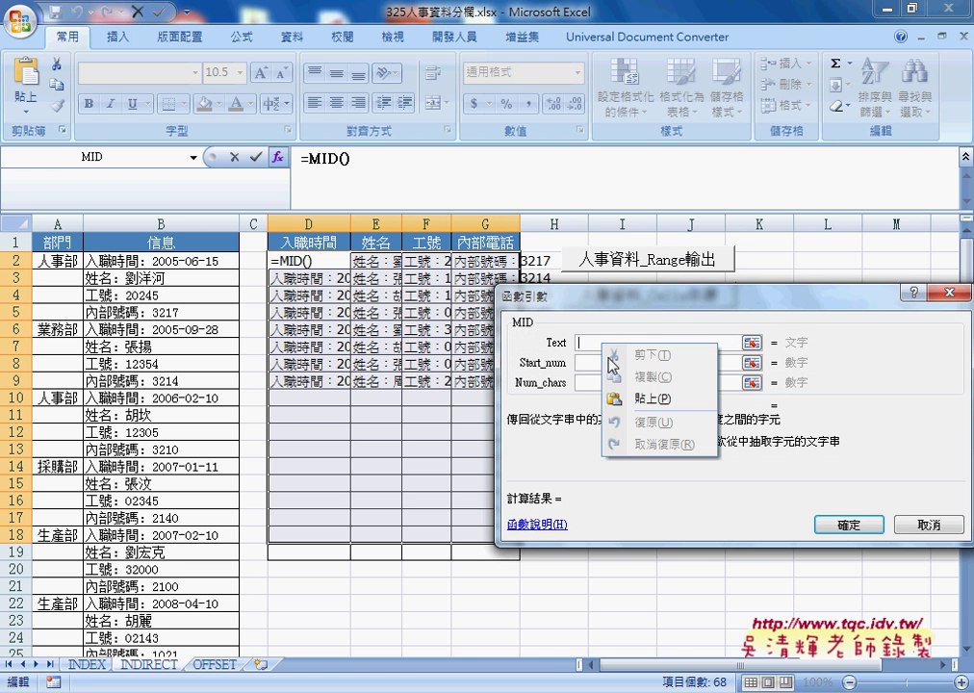
left_click(637, 398)
left_click(608, 362)
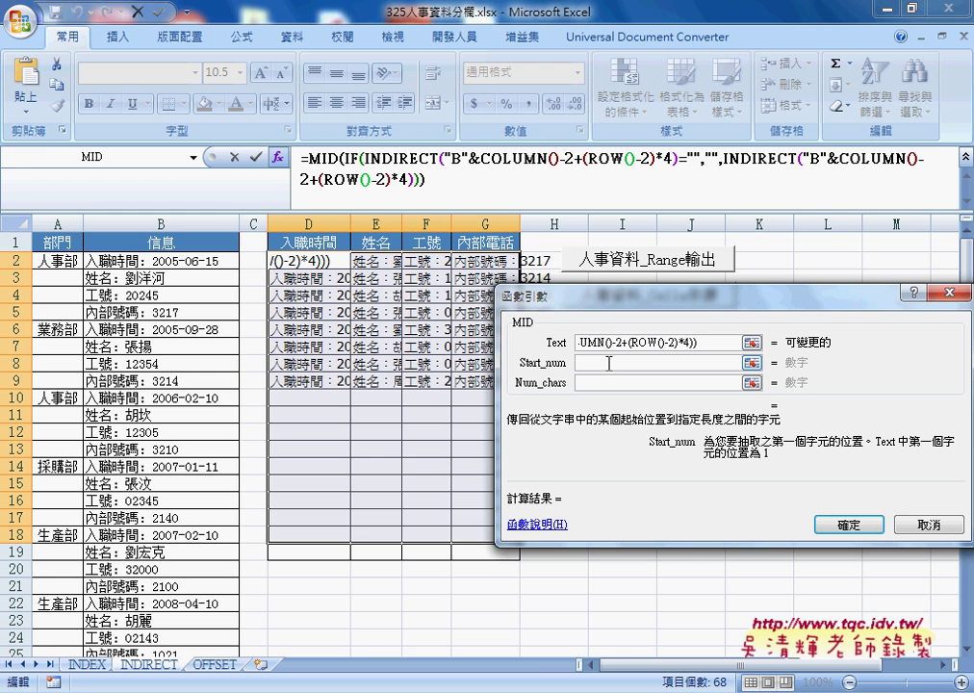
type("len")
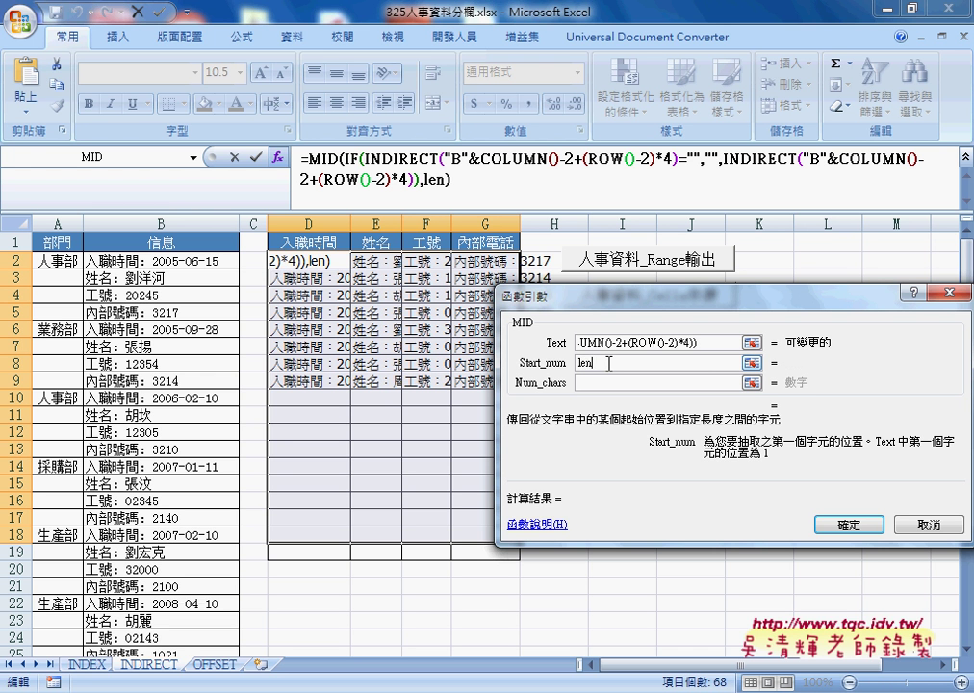
type("(")
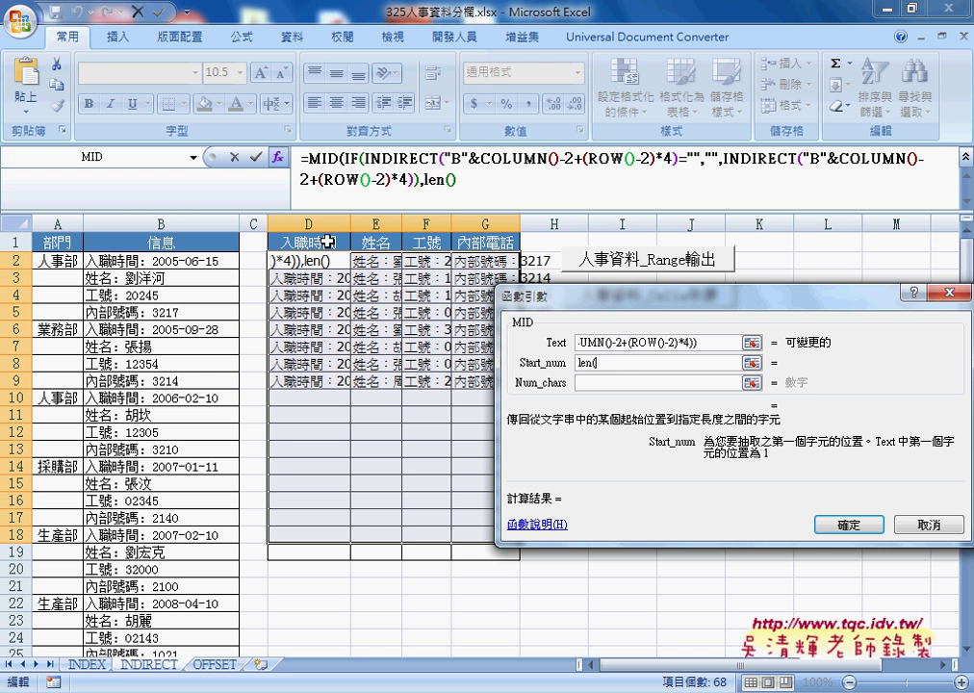
left_click(326, 242)
type(")")
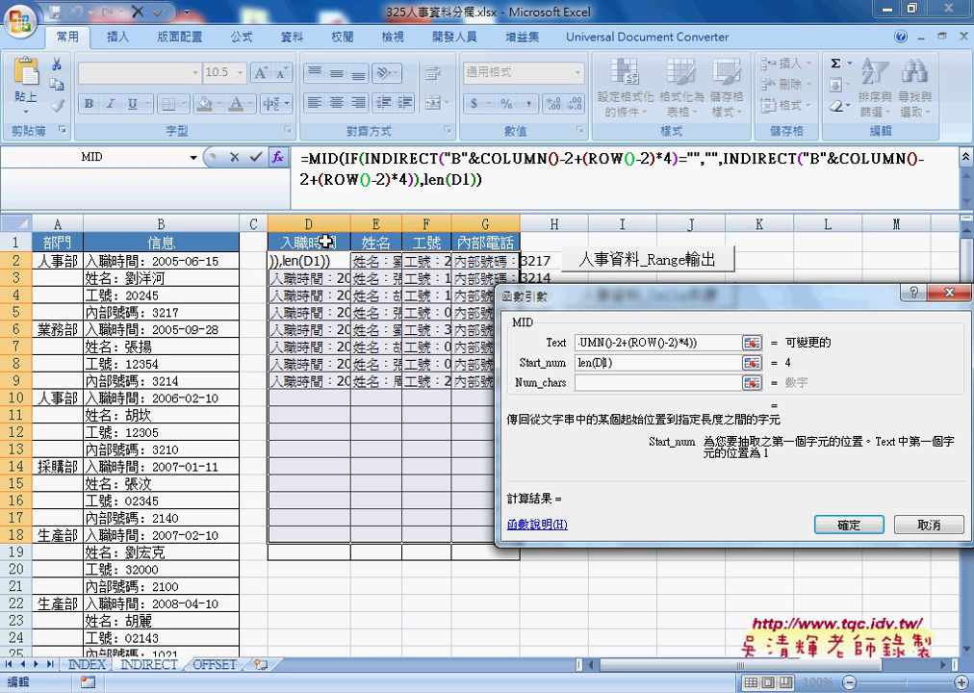
key("F4")
key("F4")
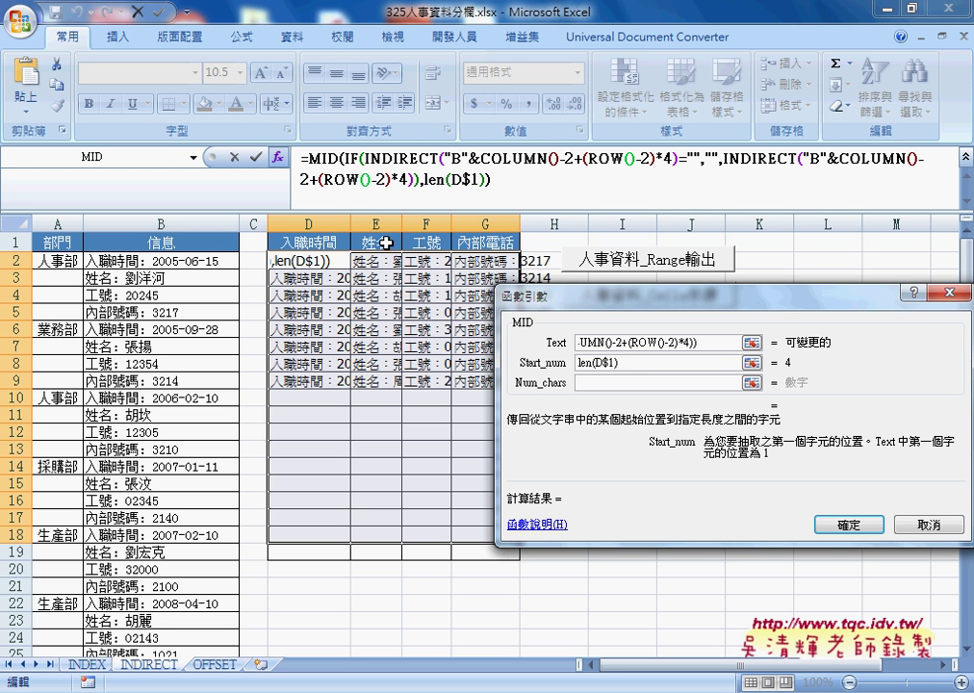
type("+")
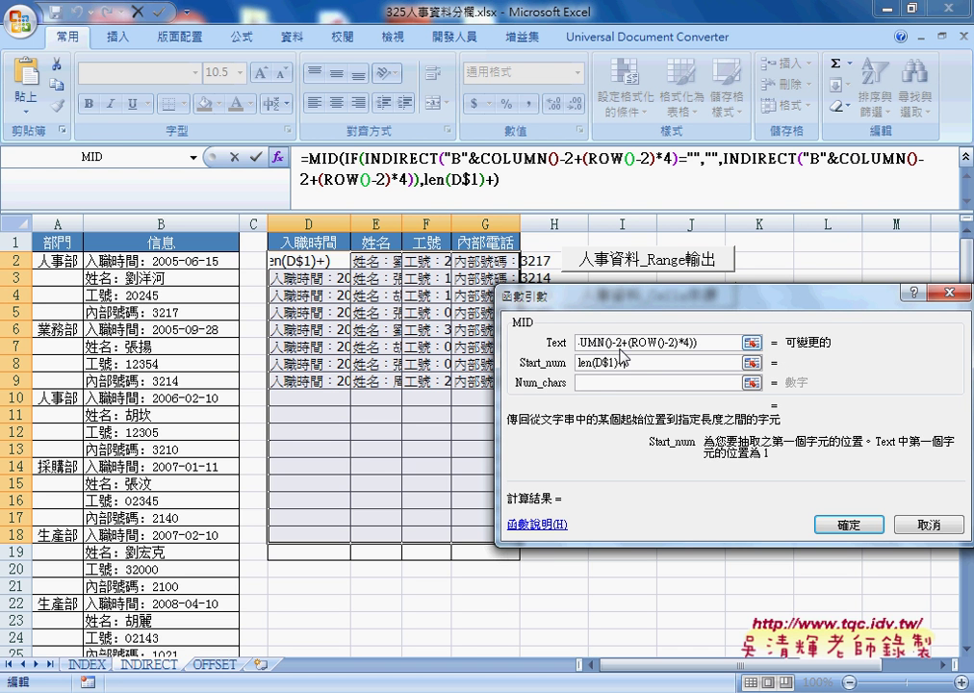
type("2")
left_click(595, 383)
type("99")
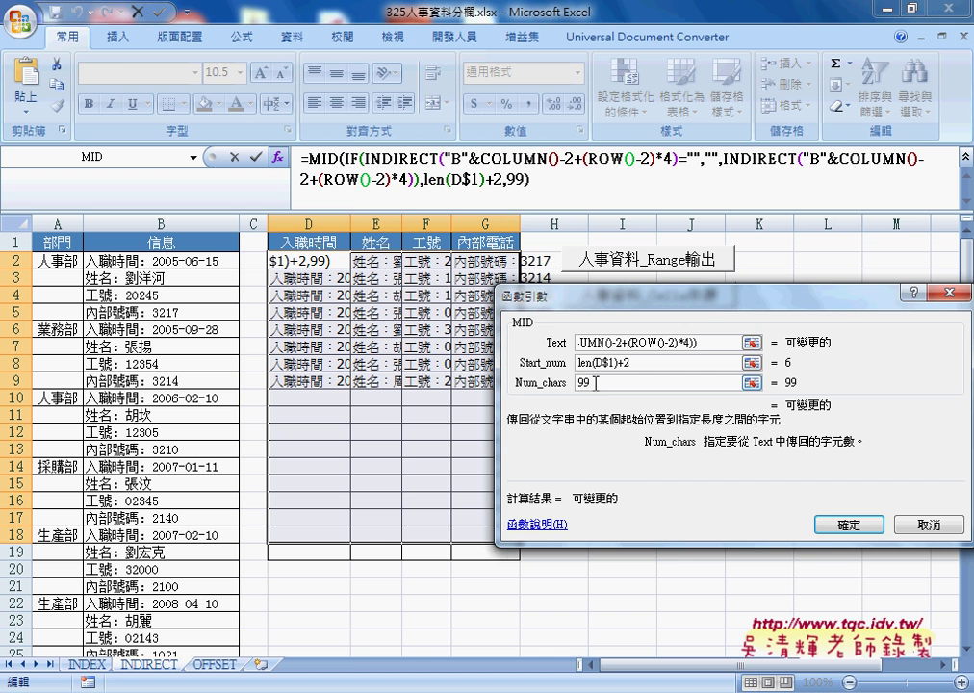
left_click(834, 524)
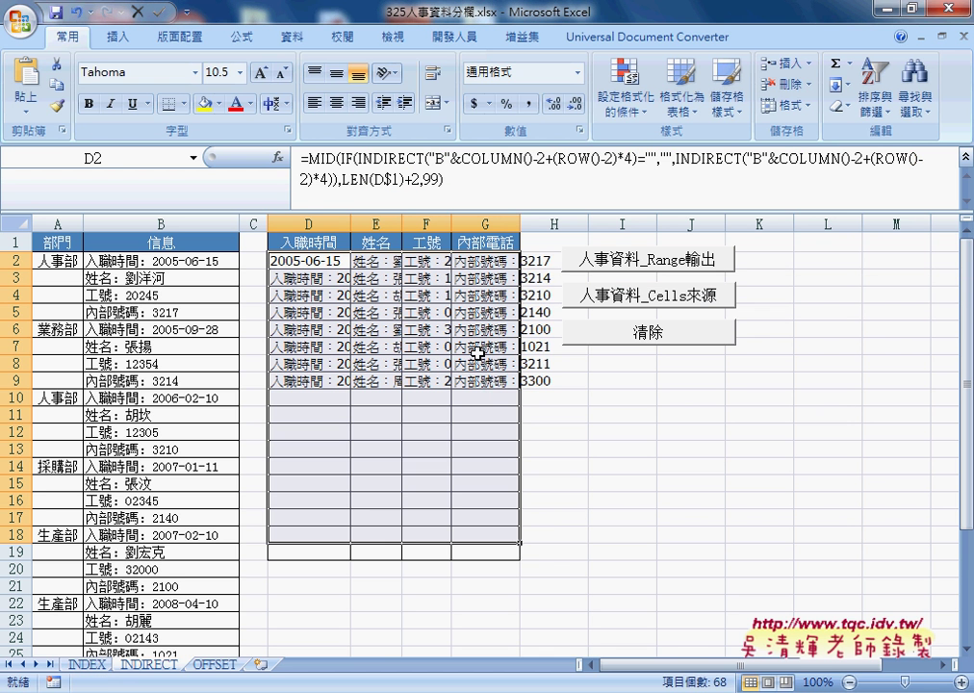
Fill the MID formula through D2:G18 and autofit columns D–G
left_click(348, 269)
mouse_move(349, 269)
left_mouse_down()
mouse_move(520, 269)
mouse_move(522, 539)
left_mouse_up()
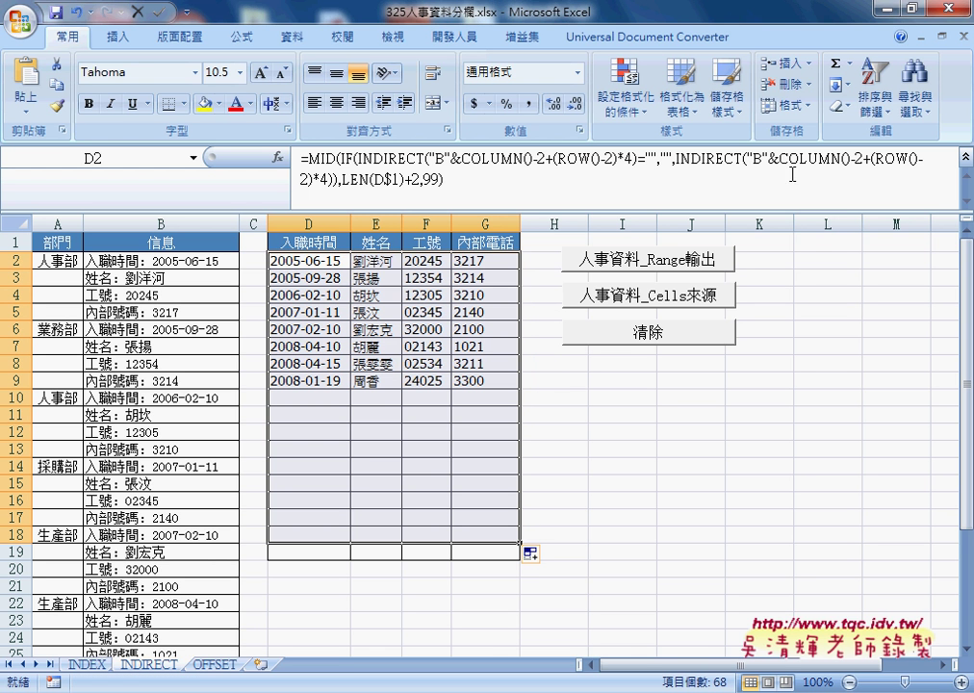
left_click(785, 105)
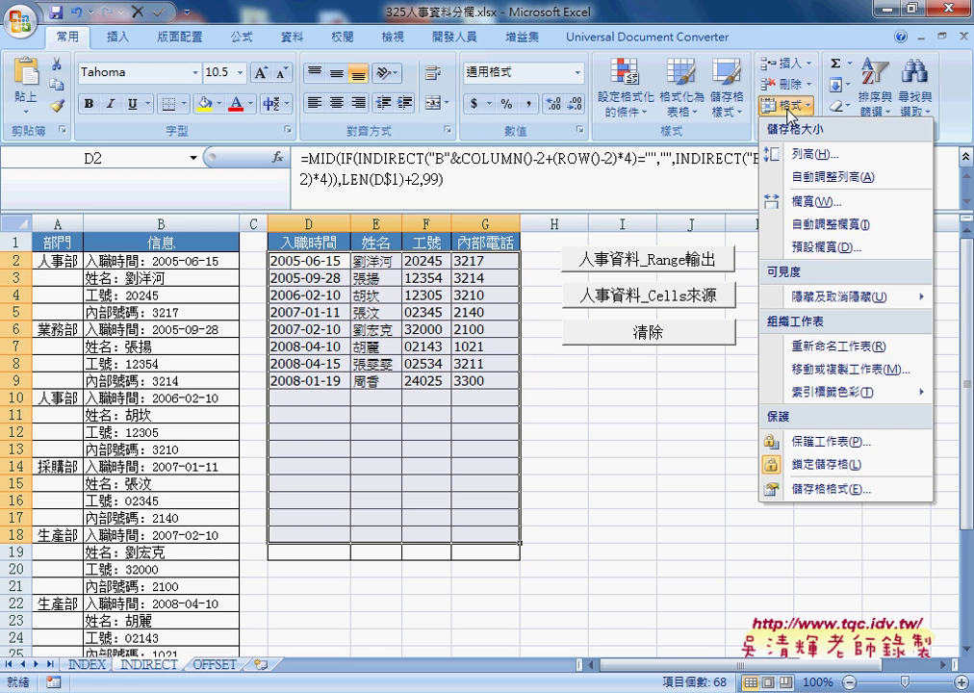
left_click(821, 225)
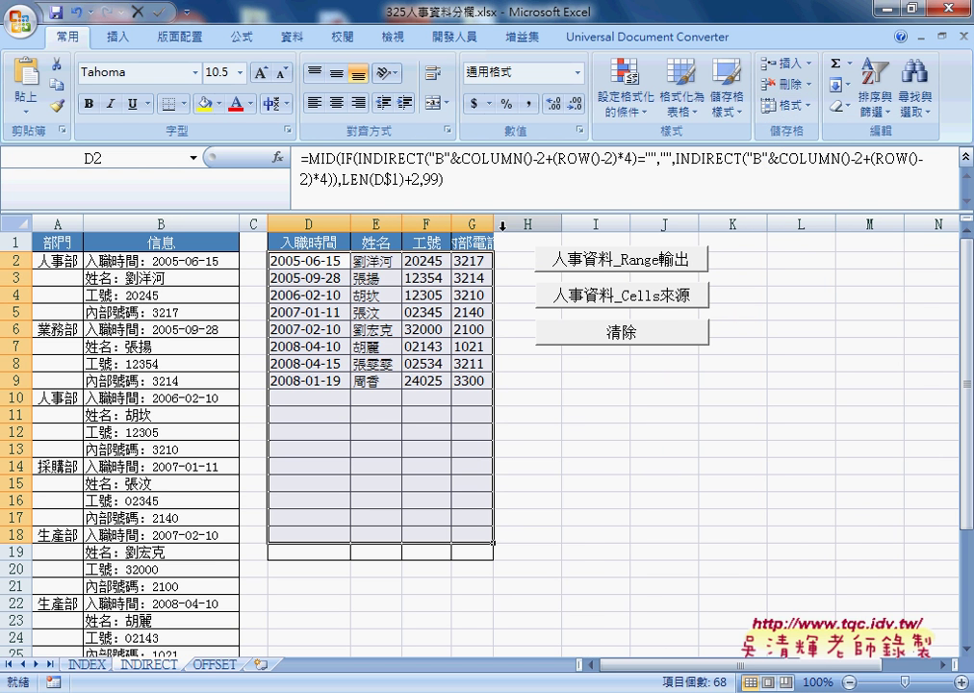
Widen column G to fit 內部電話, check D2's formula, and go to the OFFSET sheet
left_click_drag(495, 225, 514, 224)
left_click(597, 482)
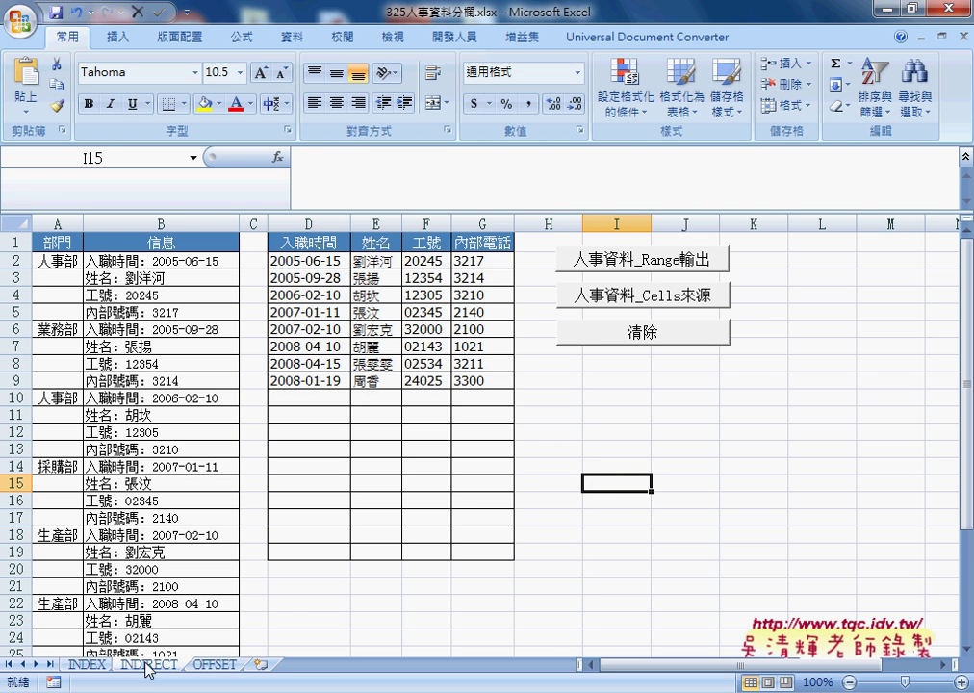
left_click(289, 260)
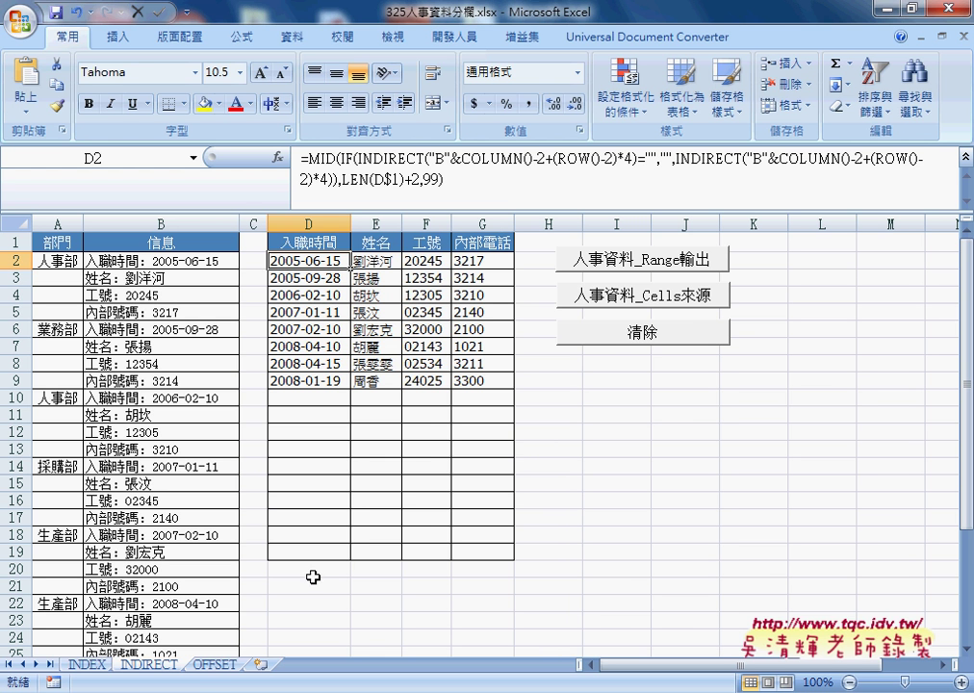
left_click(214, 665)
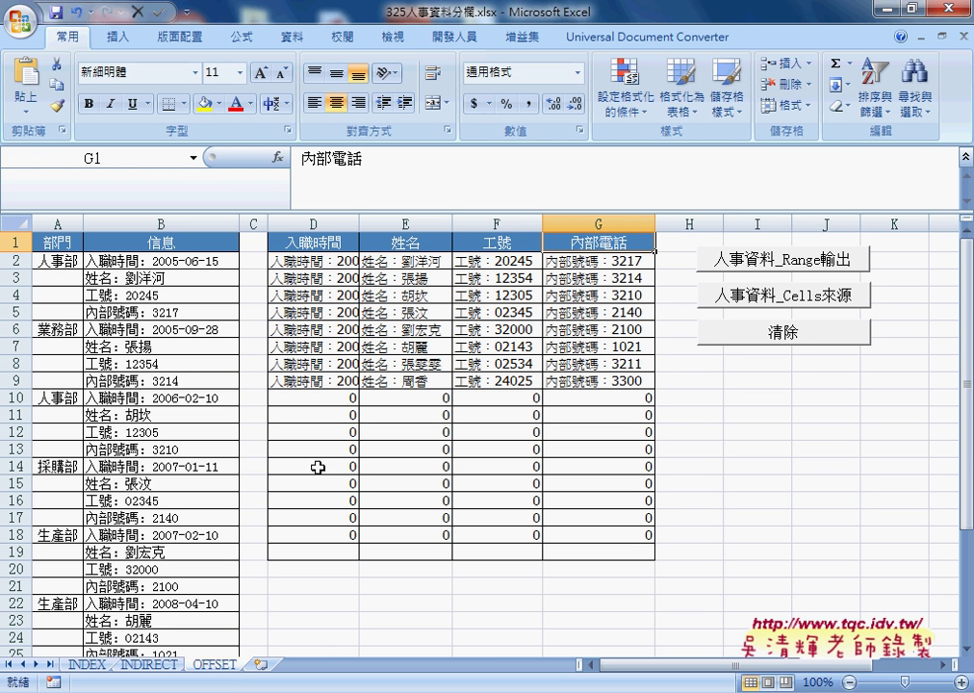
left_click(171, 242)
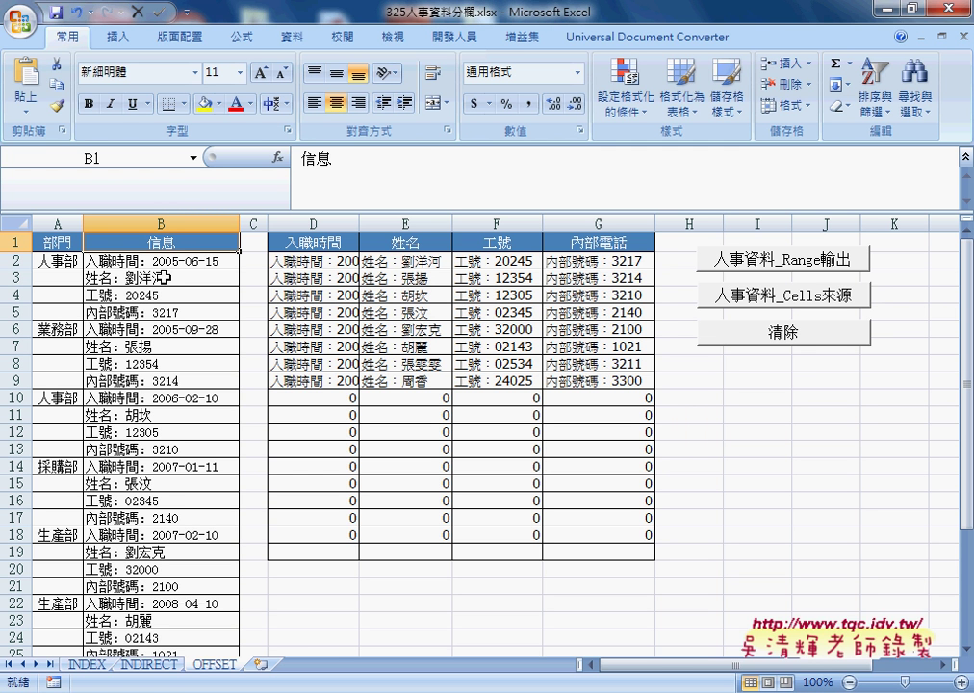
left_click(319, 256)
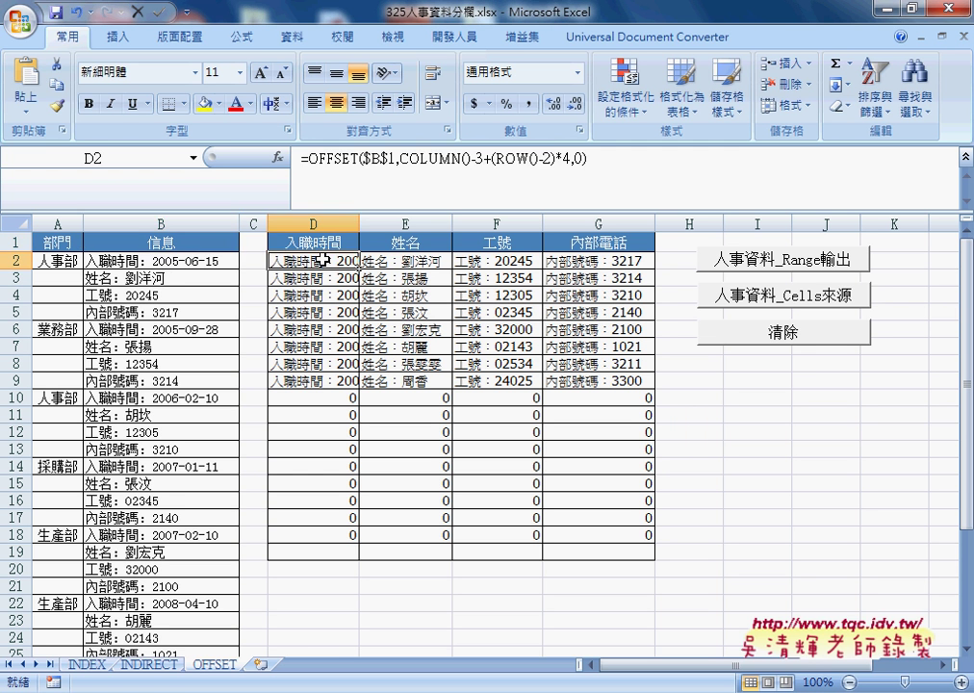
left_click(334, 156)
left_click(278, 157)
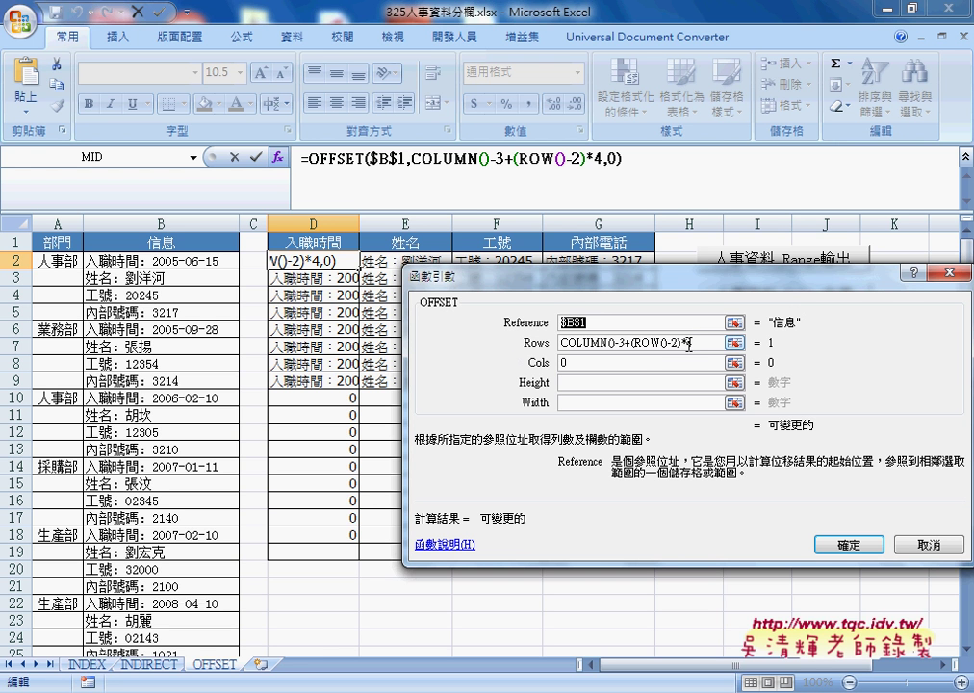
left_click_drag(720, 342, 555, 348)
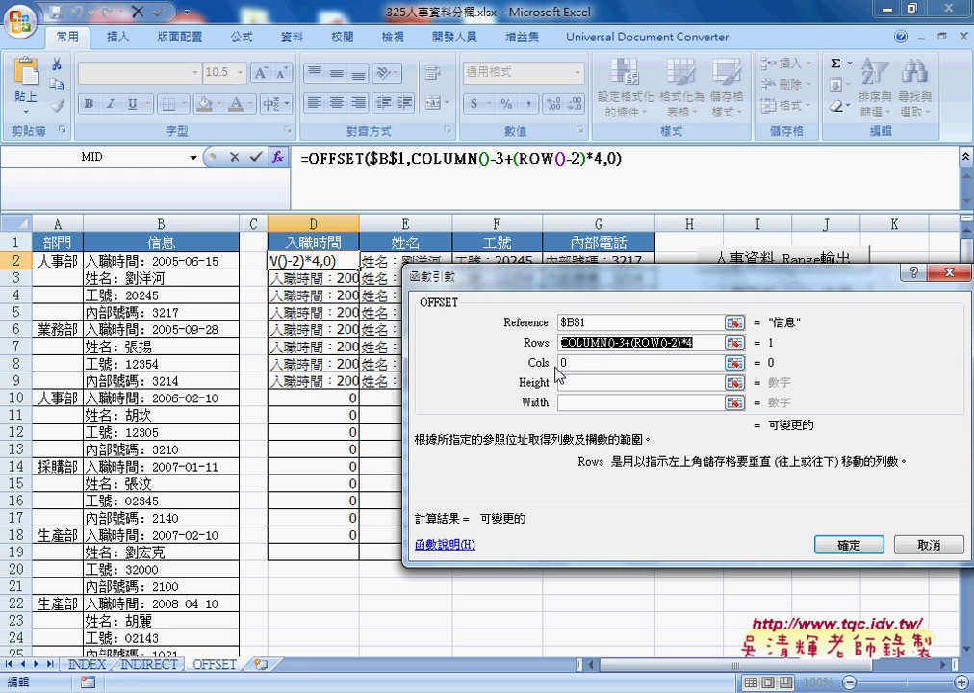
left_click(573, 365)
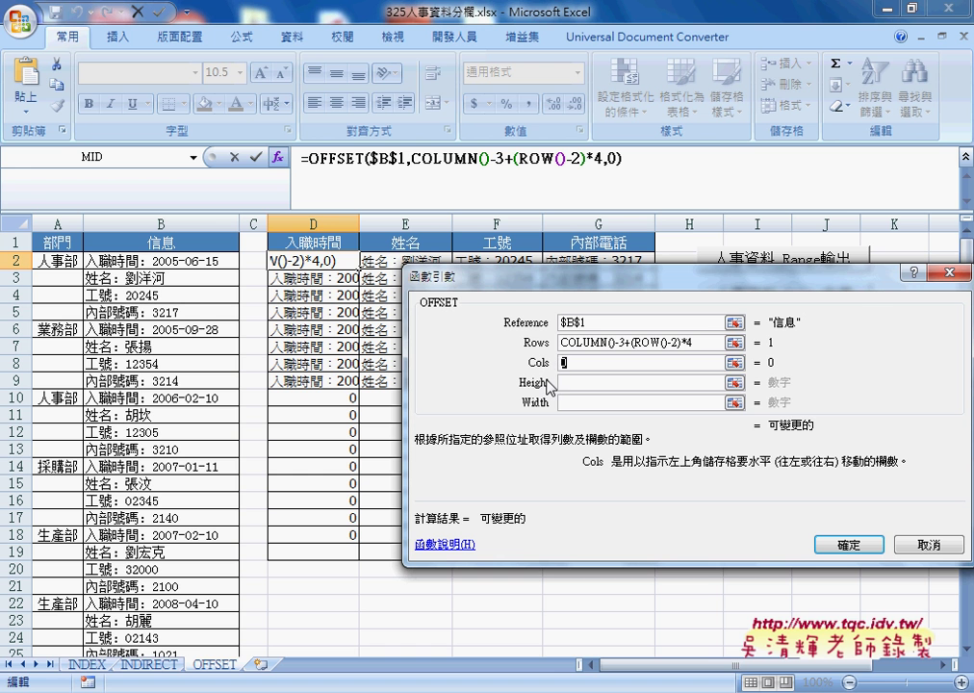
left_click(580, 383)
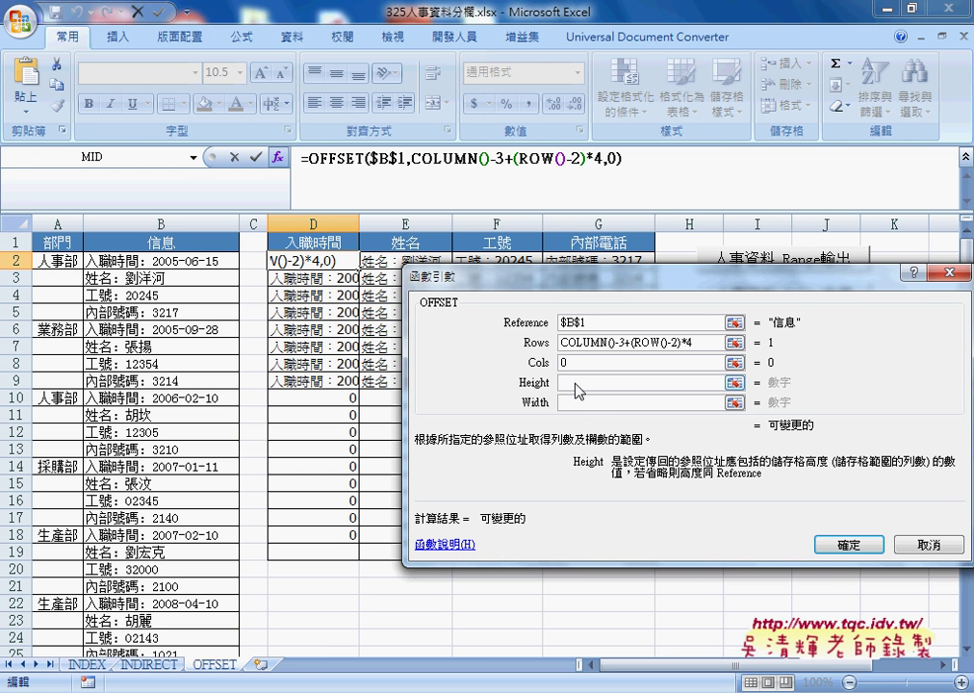
left_click(577, 402)
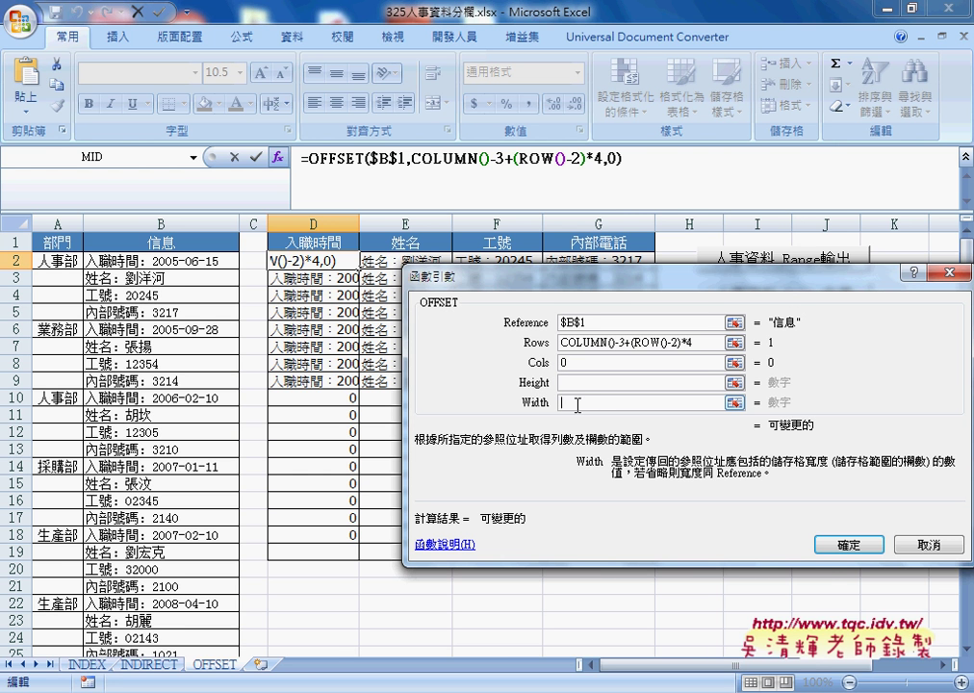
left_click(849, 543)
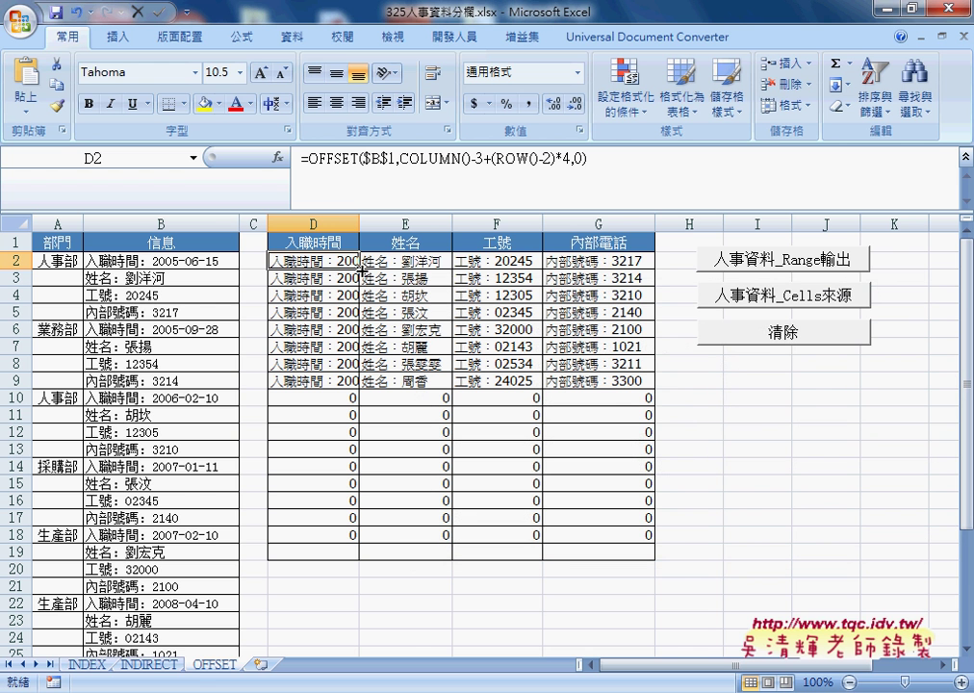
Fill the OFFSET formula through D2:G18, then red-circle the D10–F10 zeros and underline OFFSET
mouse_move(360, 269)
left_mouse_down()
mouse_move(659, 274)
mouse_move(680, 535)
left_mouse_up()
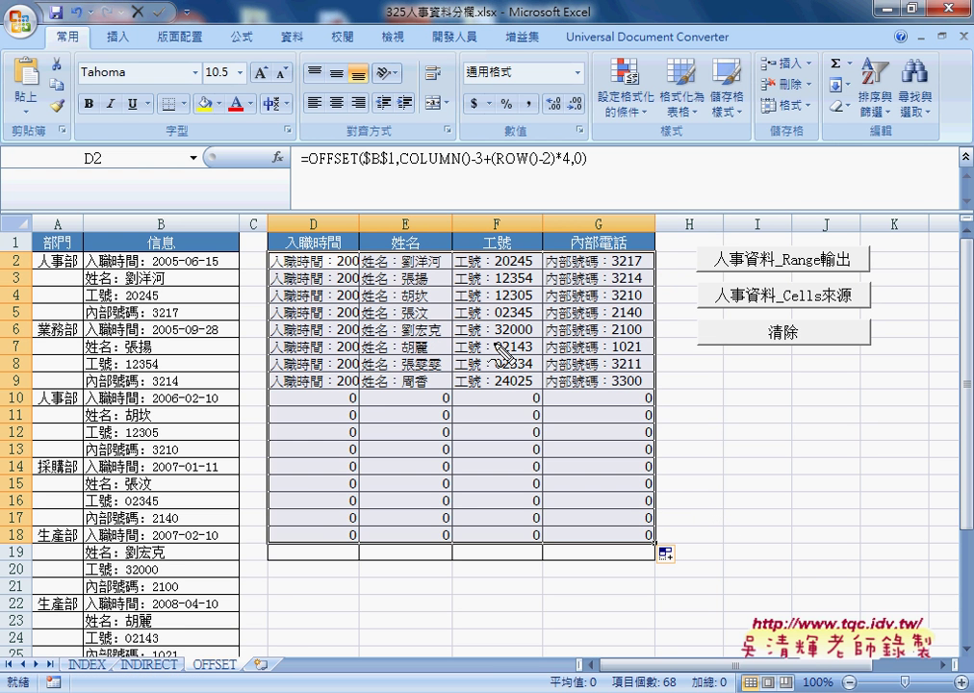
left_click_drag(343, 404, 358, 390)
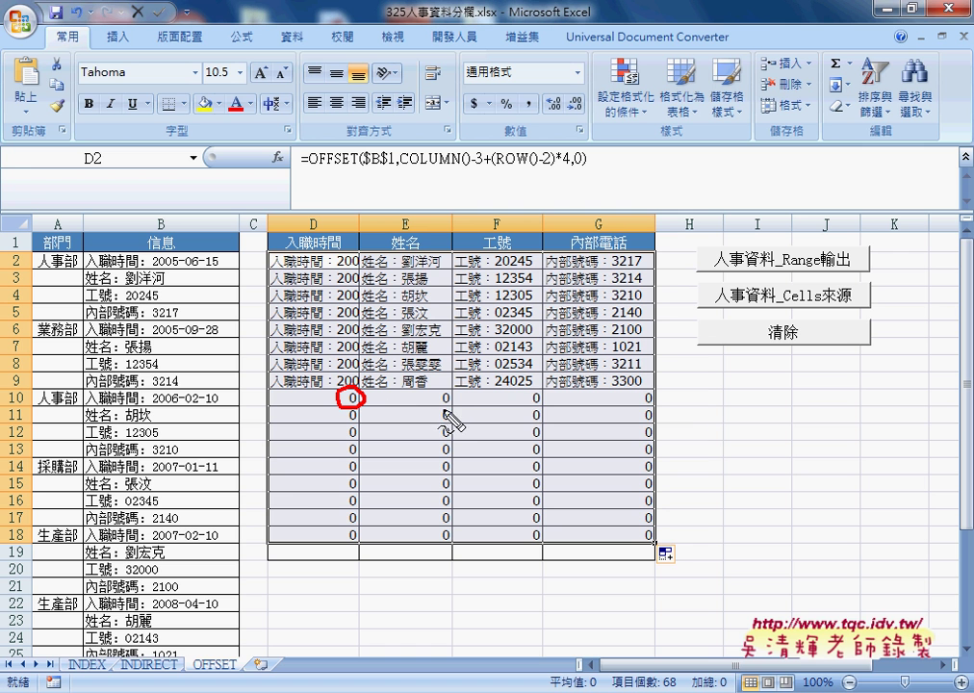
left_click_drag(452, 389, 443, 405)
left_click_drag(531, 389, 521, 403)
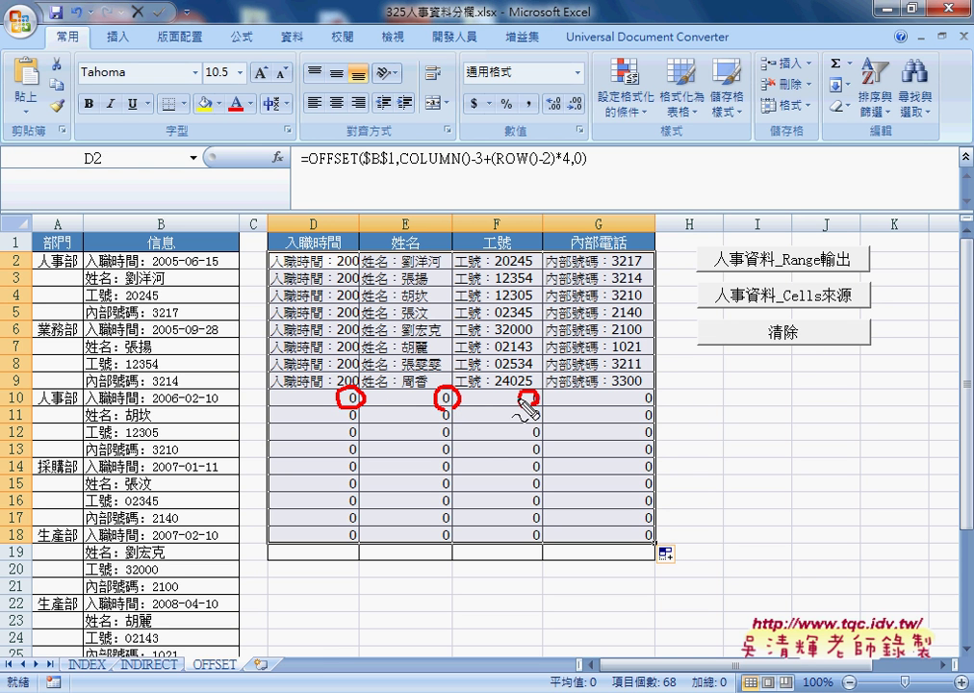
left_click_drag(335, 248, 337, 276)
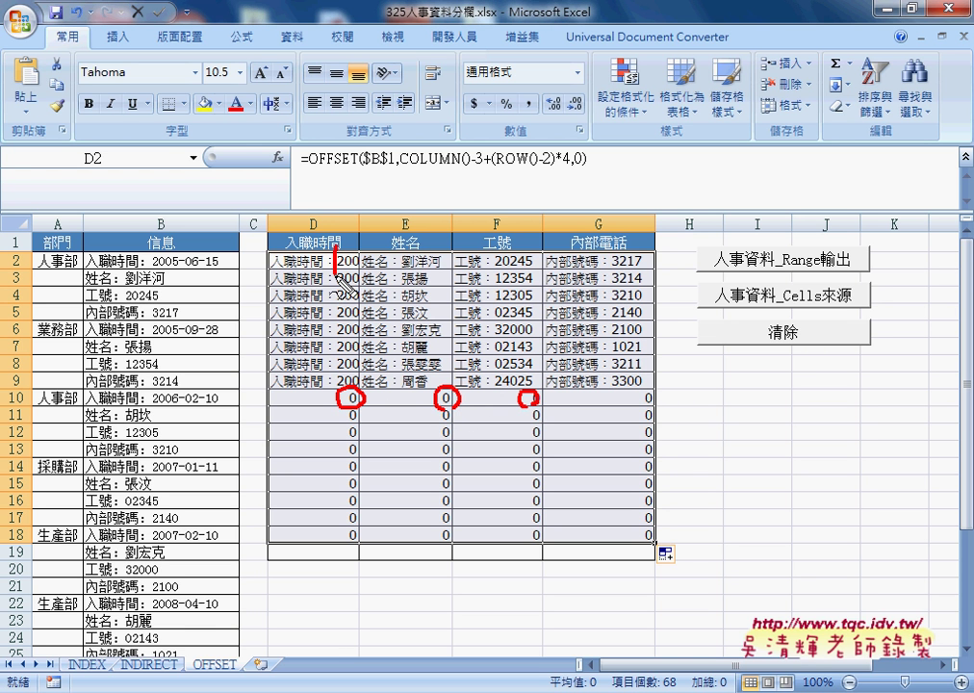
left_click_drag(272, 268, 332, 269)
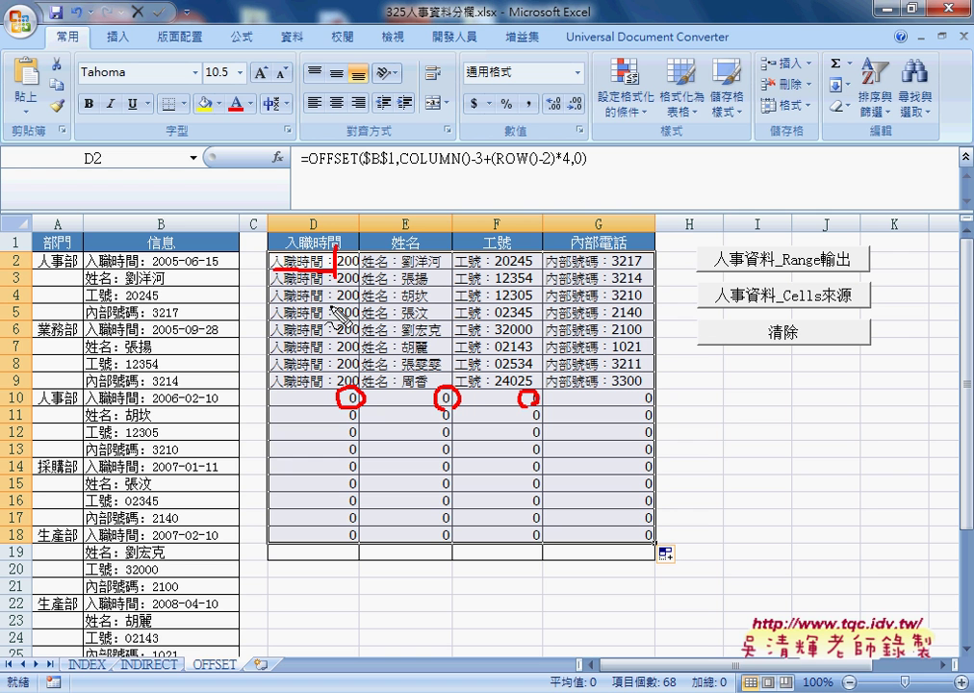
left_click_drag(301, 169, 357, 169)
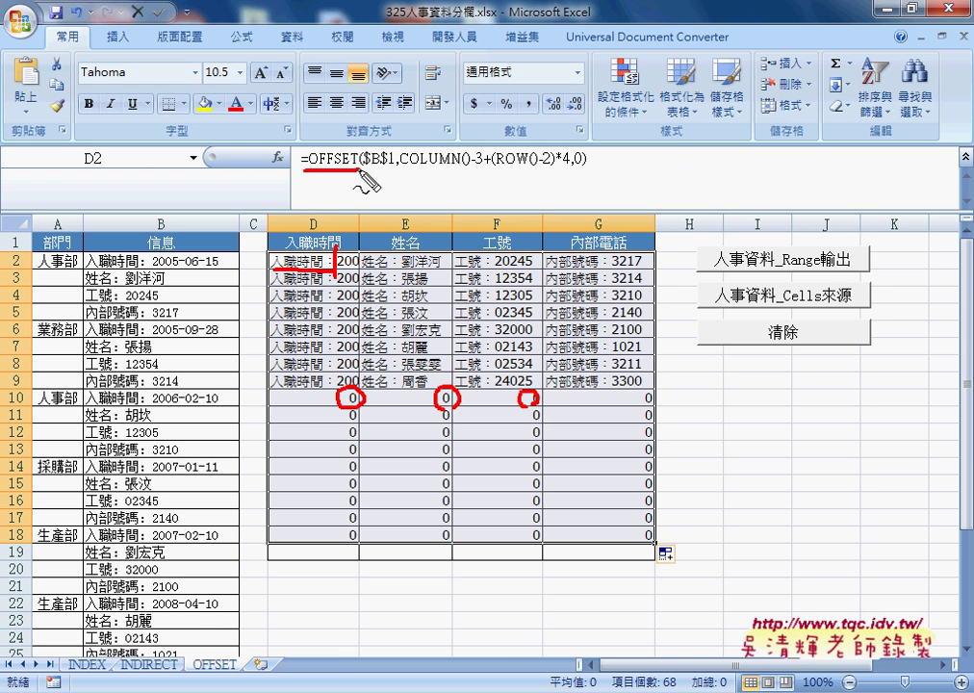